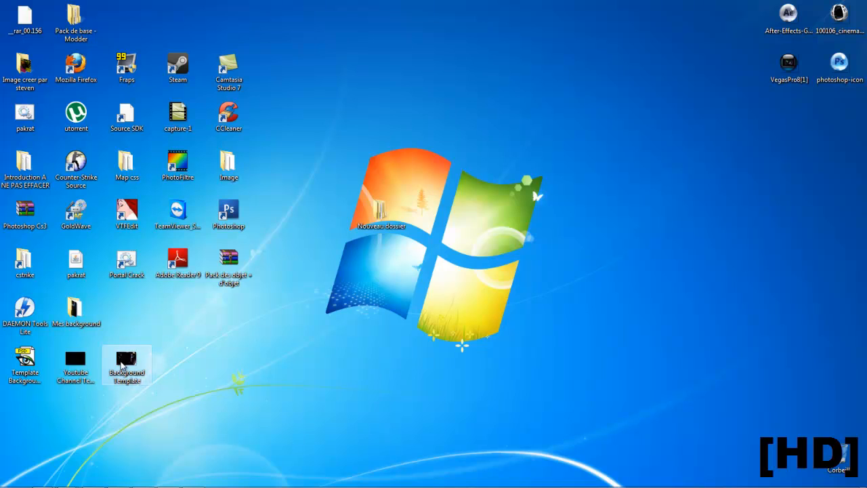
Step: Move the Background Template image beside the object pack archive on the desktop, and open it for a preview
drag(120, 366, 291, 270)
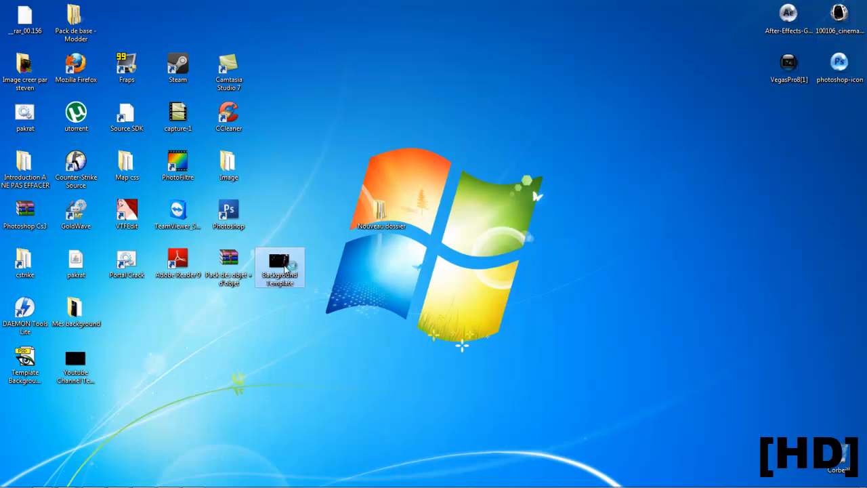
double_click(285, 266)
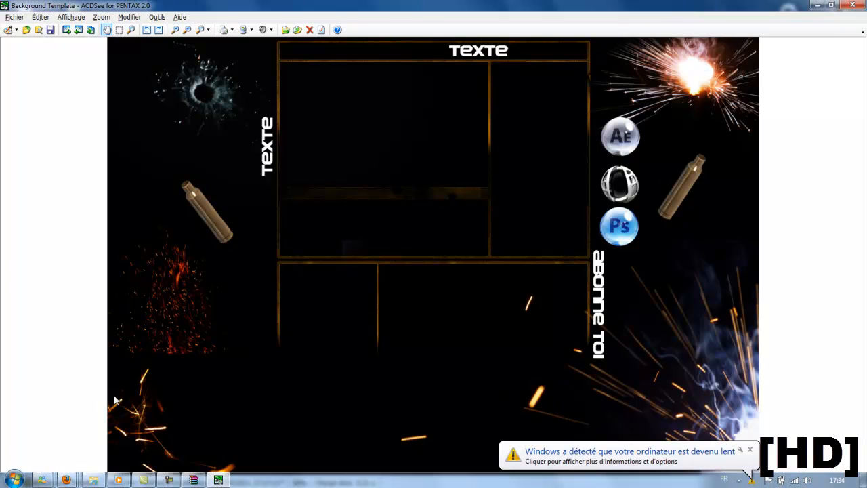
click(751, 450)
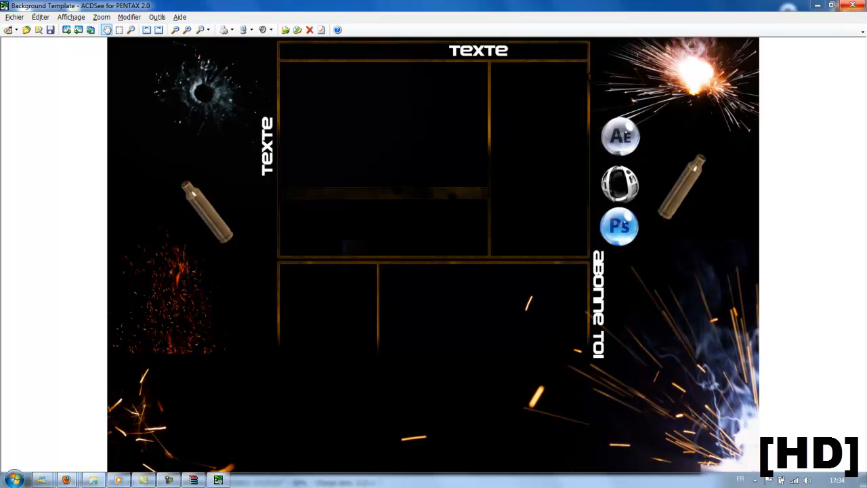
click(852, 6)
Step: Switch to the YouTube channel page in Firefox and open its theme and colour settings
mouse_move(66, 479)
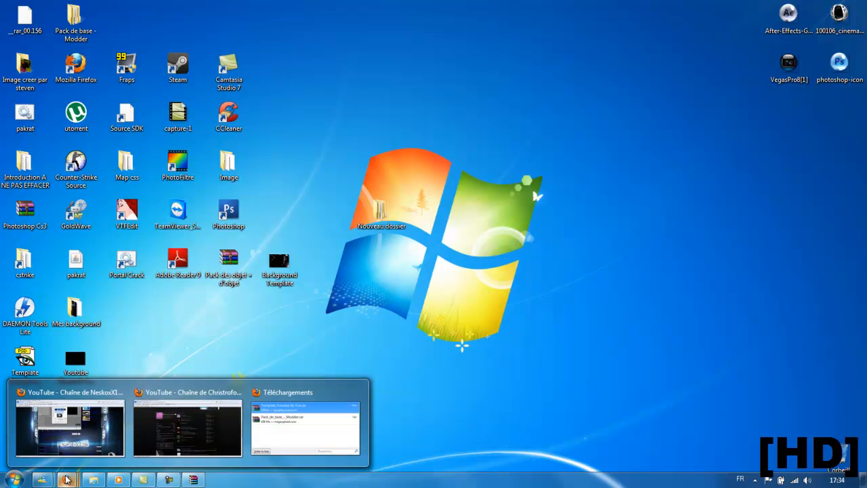
click(105, 440)
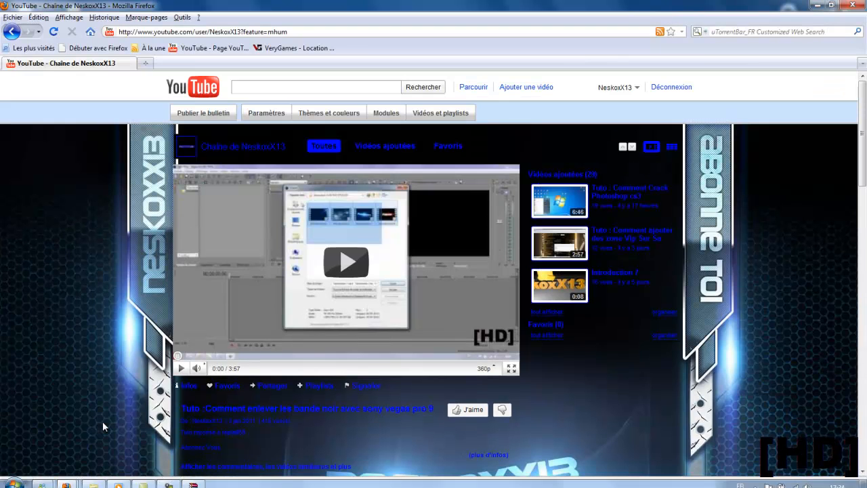
click(311, 115)
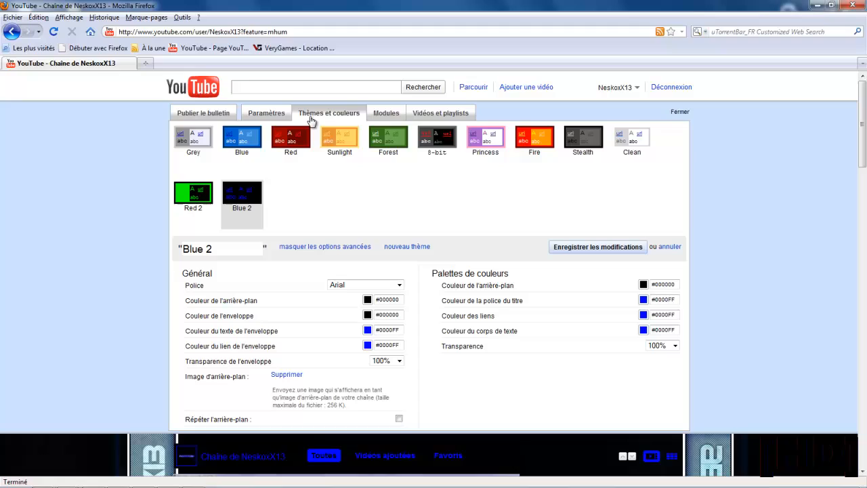
Step: Remove the channel's current background image and upload the Background Template image from the desktop in its place
click(285, 377)
click(344, 374)
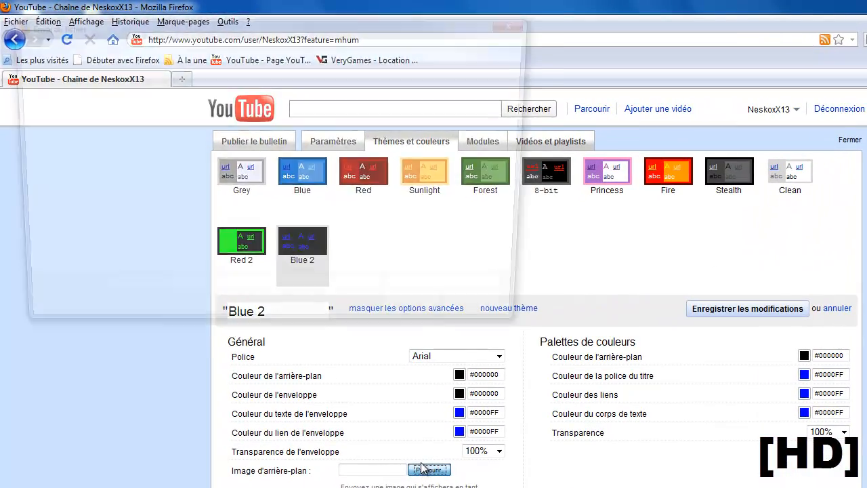
scroll(490, 158, down, 10)
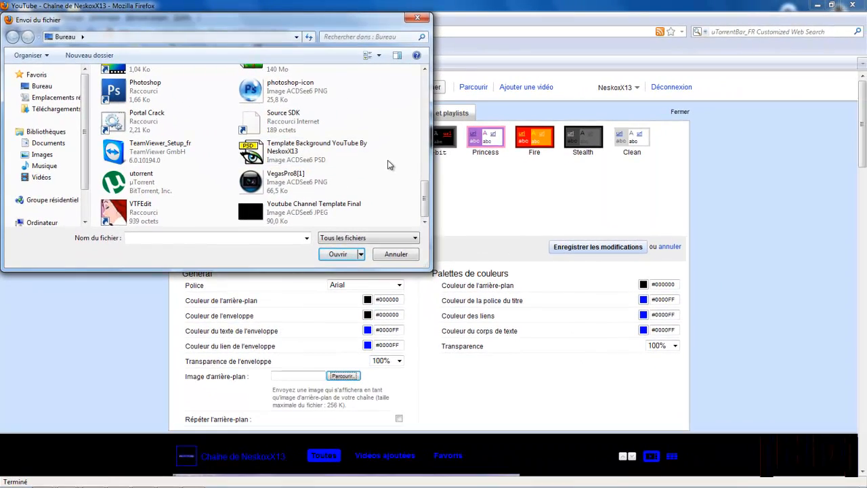
scroll(323, 176, up, 6)
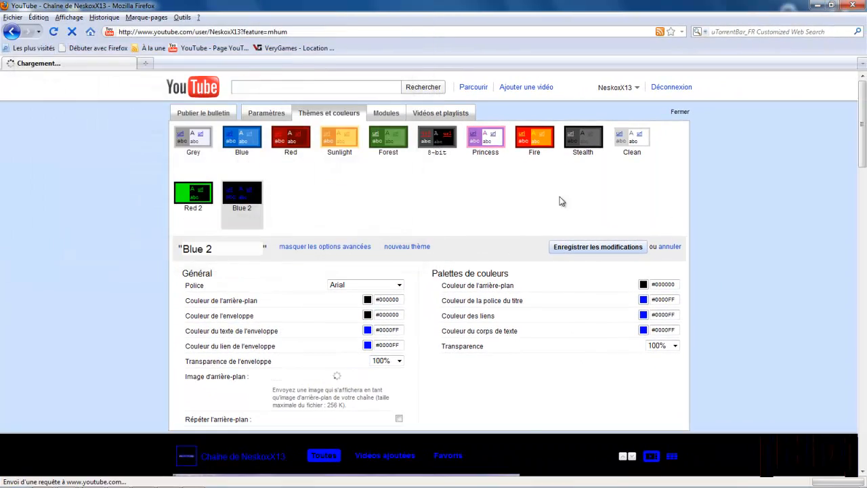
Step: Examine how the uploaded background fits around the video, profile and subscriber sections along the whole channel page
scroll(771, 211, down, 5)
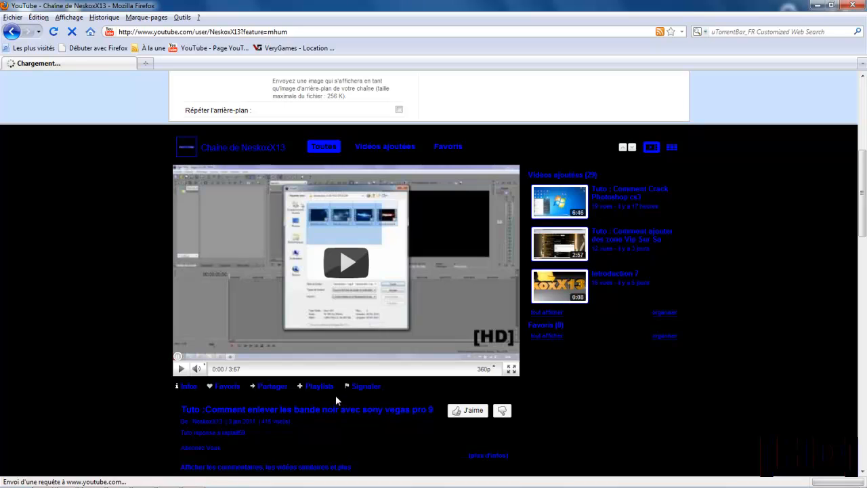
scroll(44, 373, down, 3)
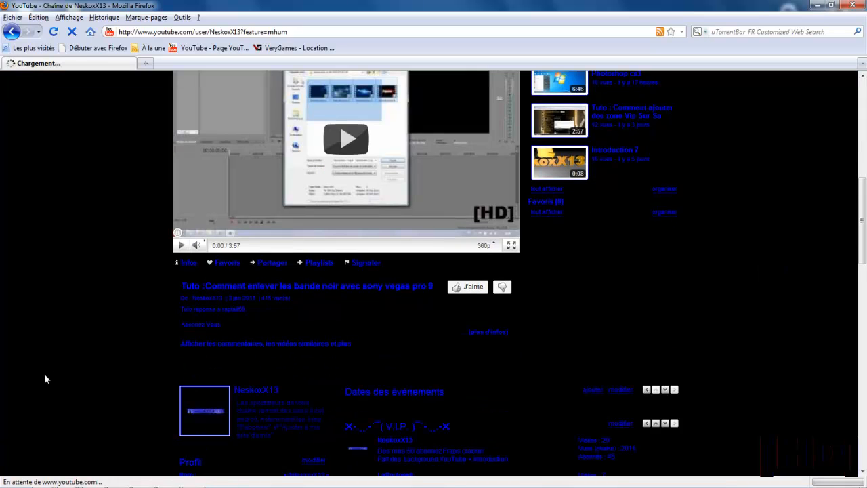
scroll(44, 375, down, 6)
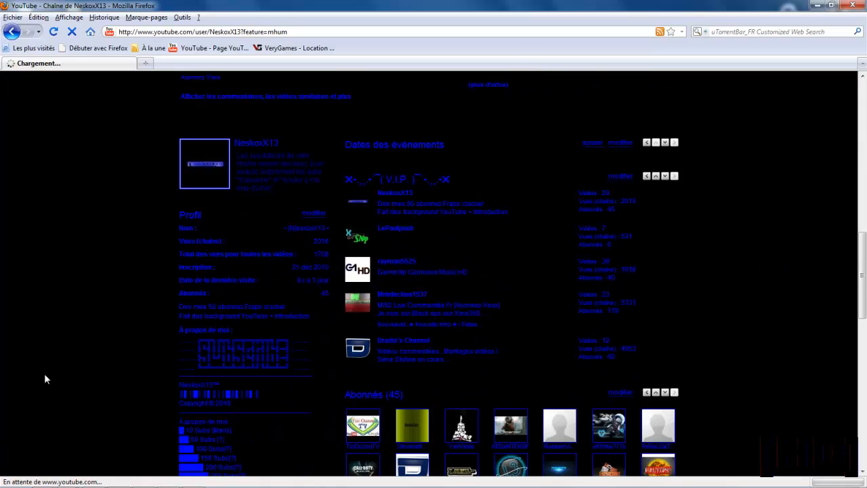
scroll(44, 373, down, 5)
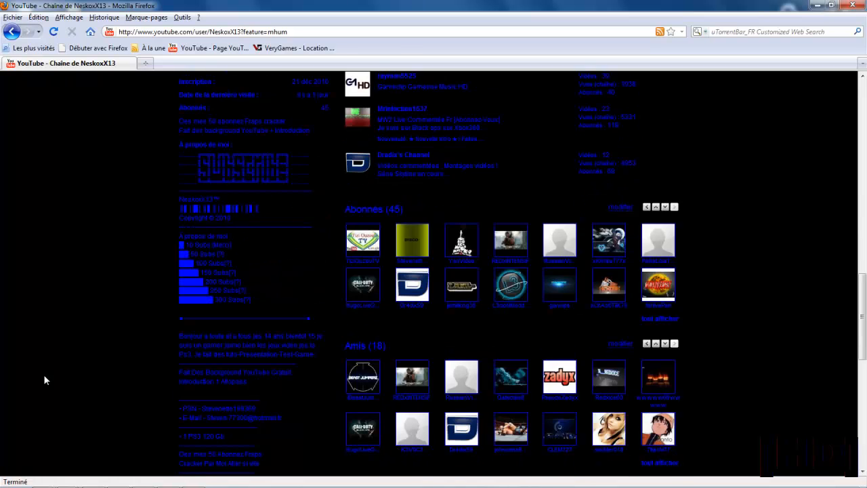
scroll(44, 374, up, 9)
scroll(43, 374, up, 5)
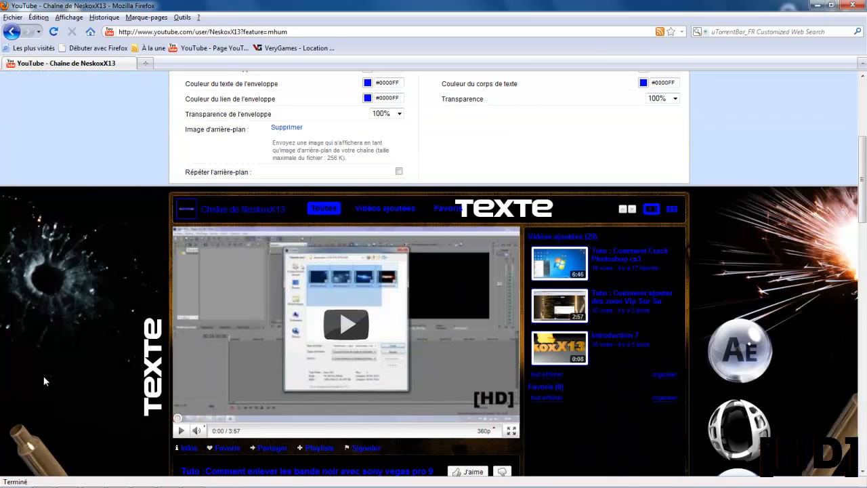
scroll(765, 340, down, 5)
scroll(663, 352, down, 5)
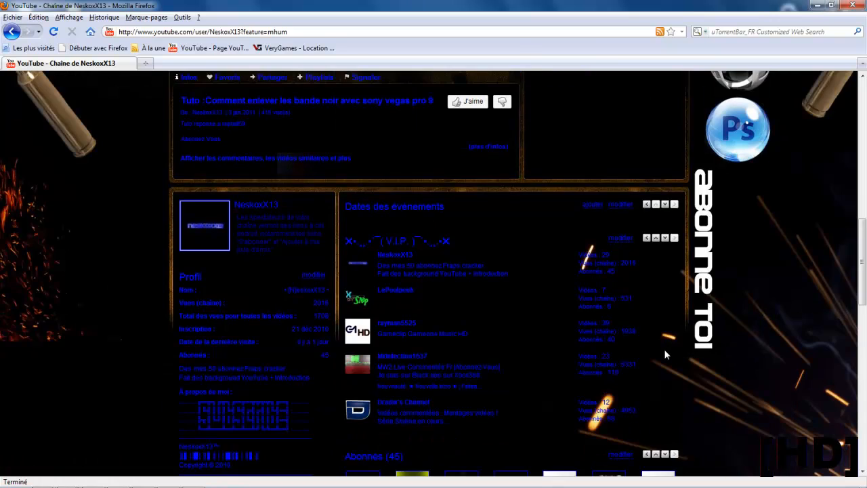
scroll(664, 349, down, 3)
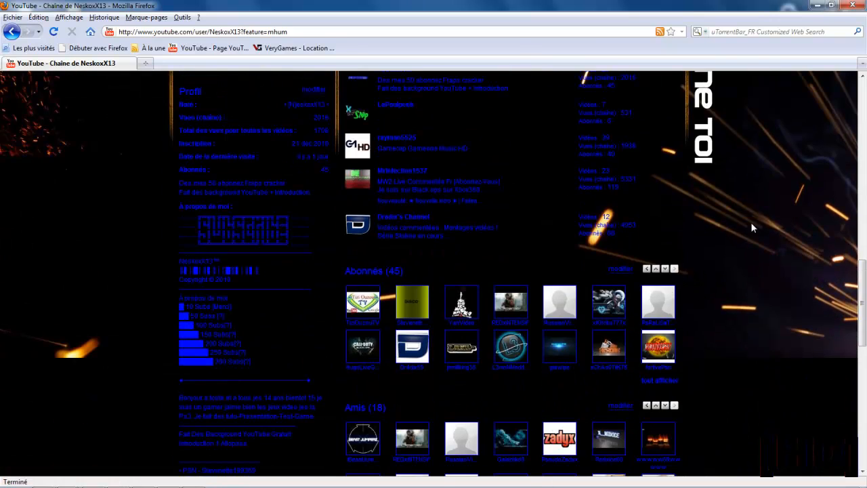
scroll(750, 221, up, 8)
Step: Return to the desktop and preview the blank Youtube Channel Template Final image
click(817, 5)
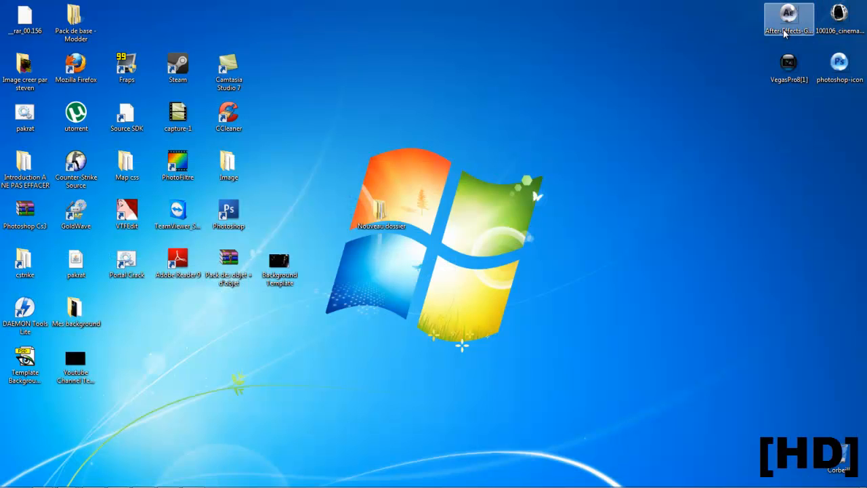
double_click(67, 369)
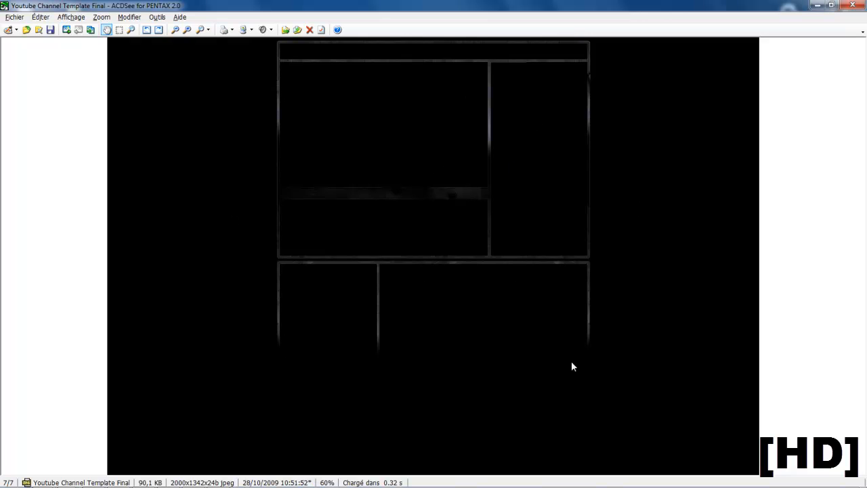
click(860, 5)
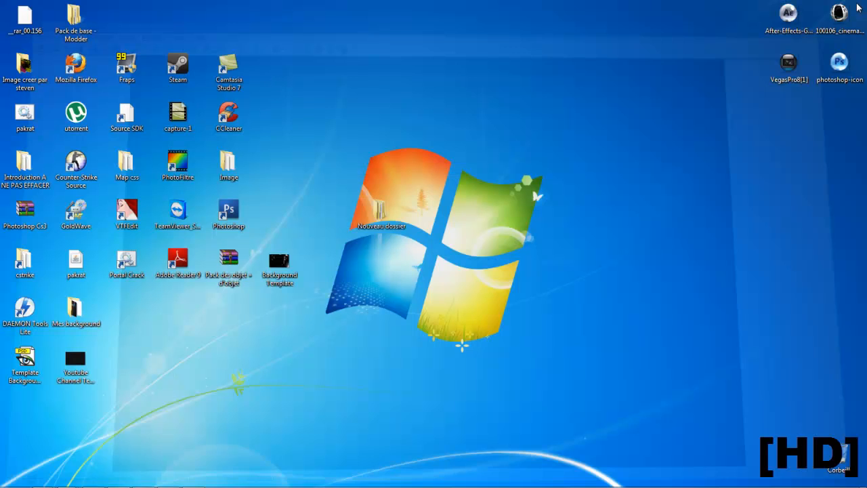
click(279, 264)
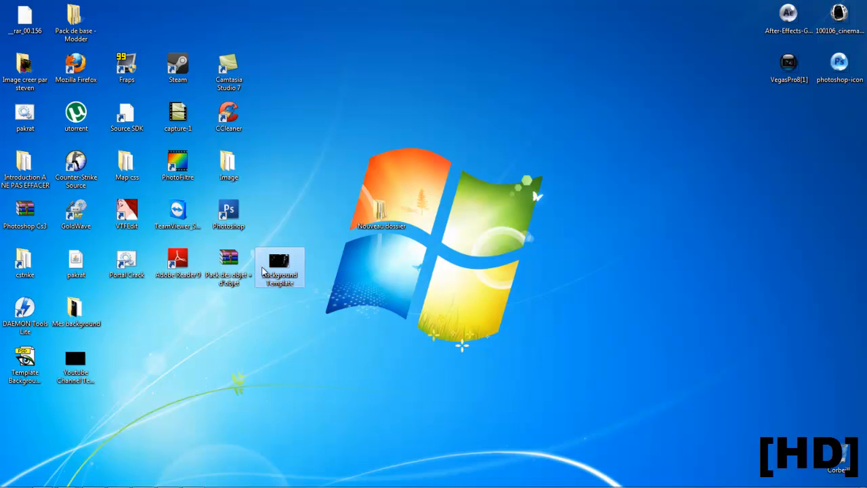
click(25, 362)
click(335, 245)
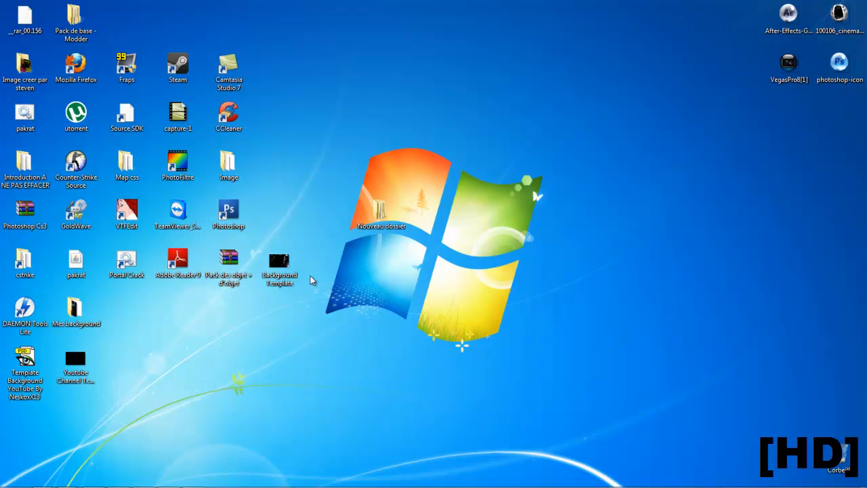
Step: Open the Youtube Channel Template Final image from the desktop in Photoshop
click(74, 359)
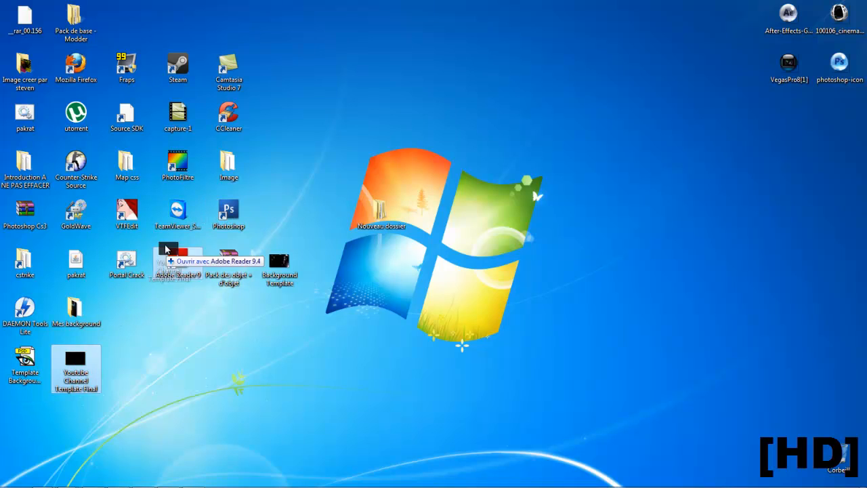
double_click(229, 210)
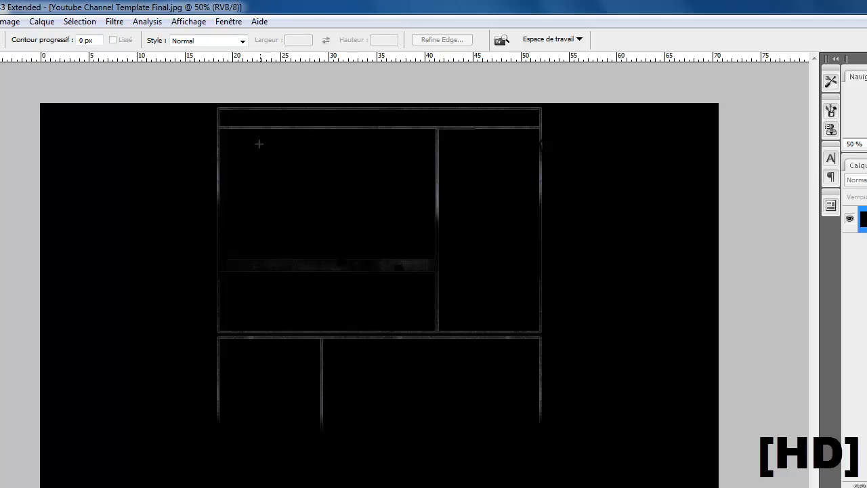
Step: Add a new layer named Calque 1 above the background, in Normal mode at 100% opacity
click(44, 24)
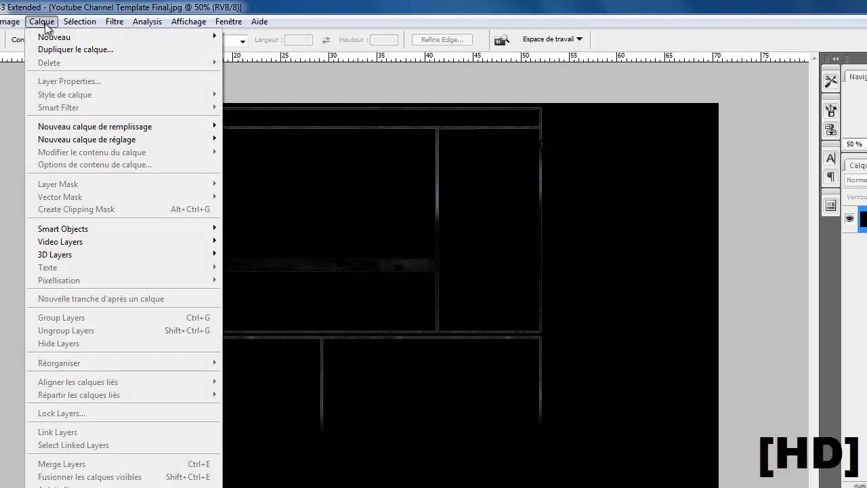
mouse_move(65, 38)
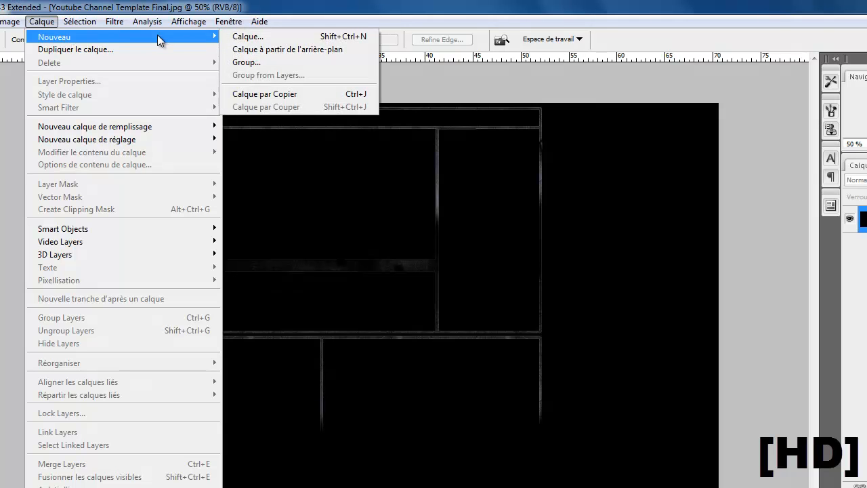
click(244, 37)
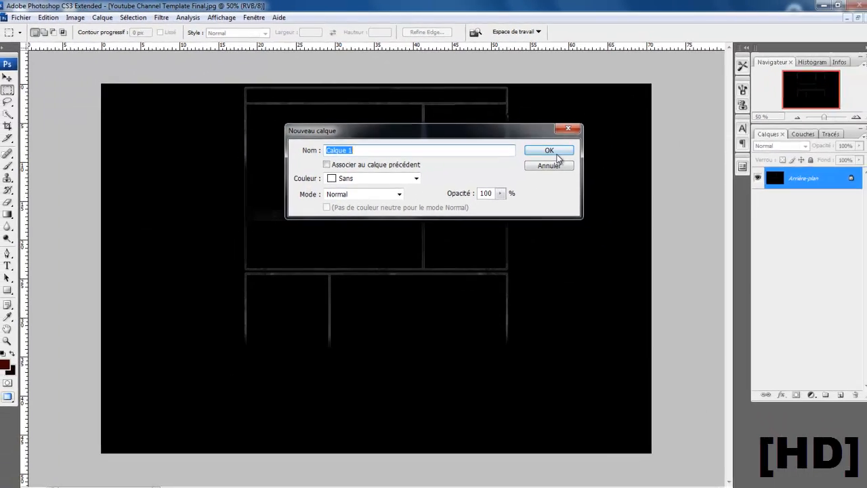
click(602, 187)
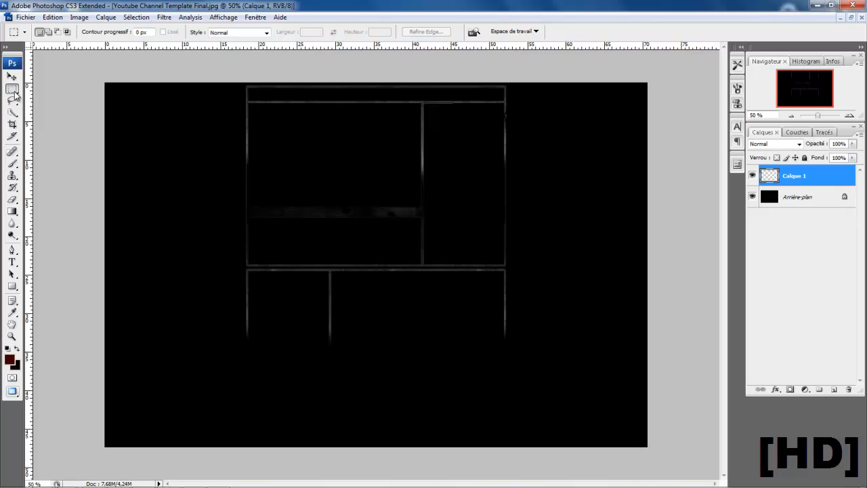
Step: Select the entire canvas with the rectangular marquee tool
key(v)
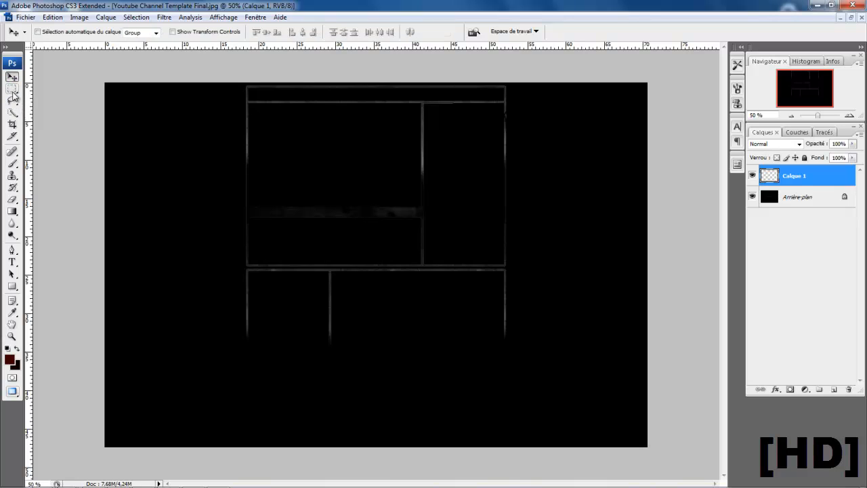
click(12, 91)
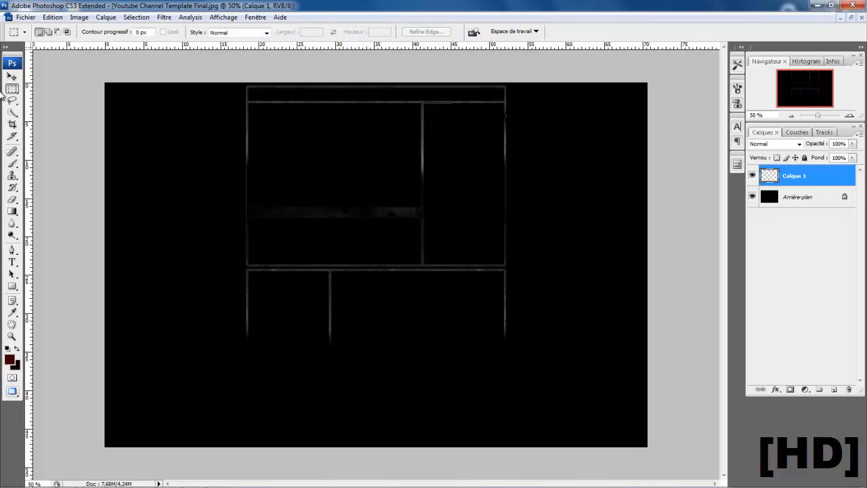
drag(558, 485, 658, 487)
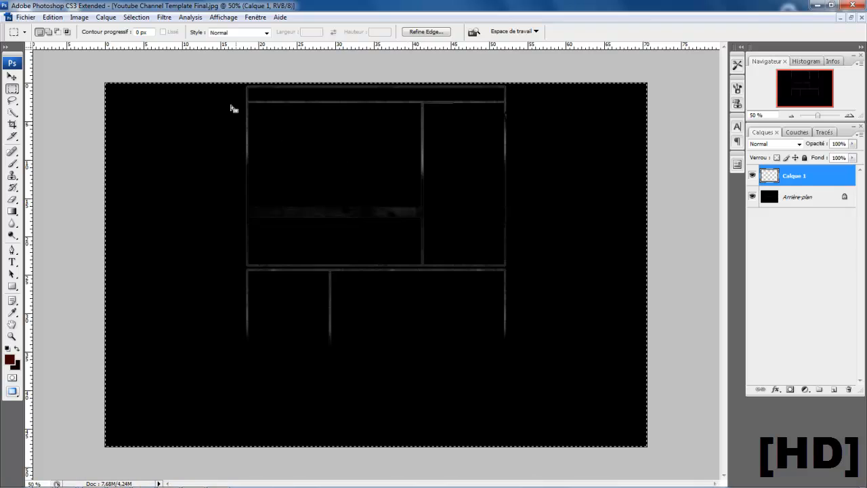
Step: Set up the Brush tool with the hard round 19 tip enlarged to a 2500 px diameter
click(13, 165)
click(74, 33)
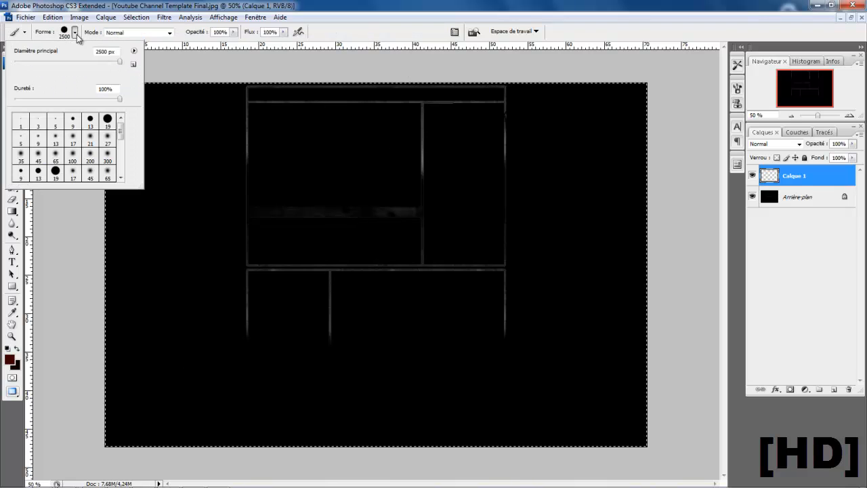
click(107, 119)
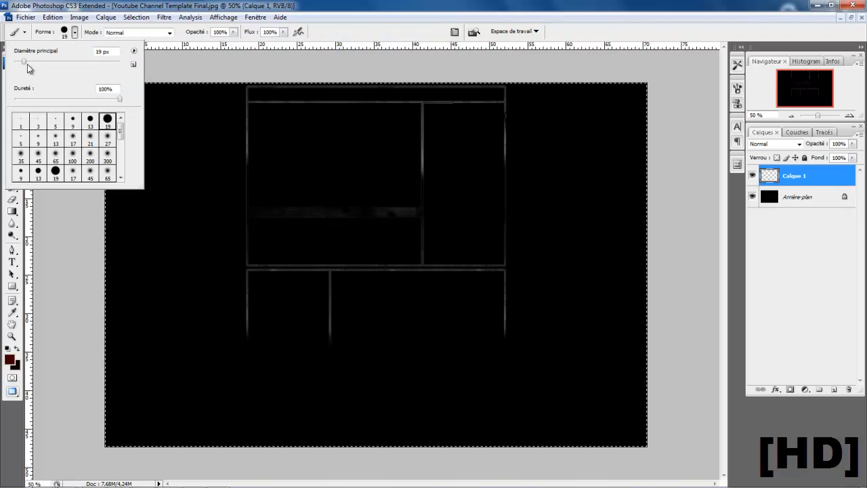
drag(28, 64, 73, 62)
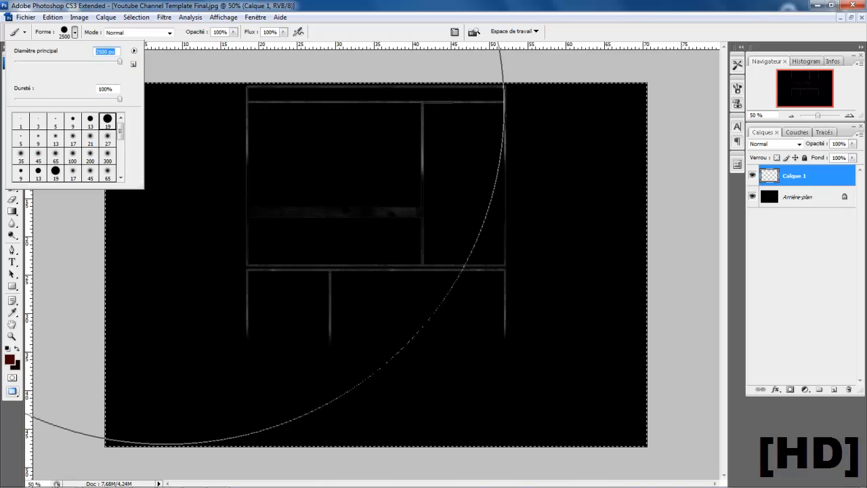
Step: Try to paint the selected canvas area with the large brush
click(789, 252)
click(789, 254)
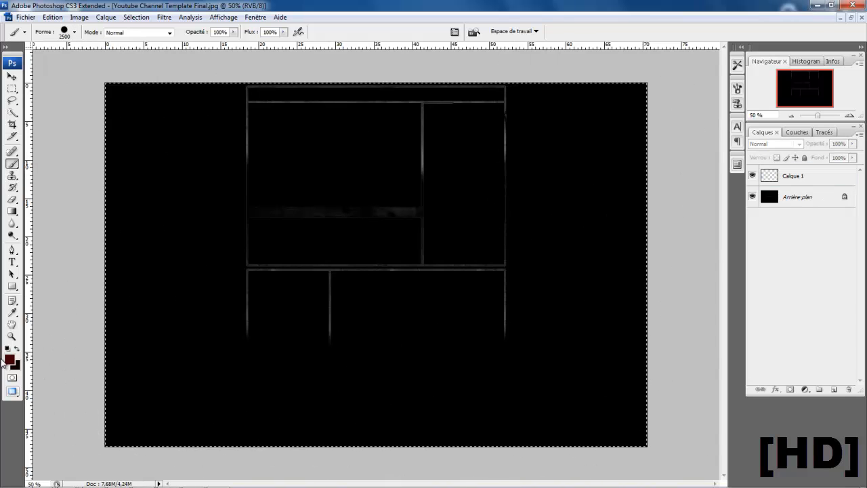
click(288, 159)
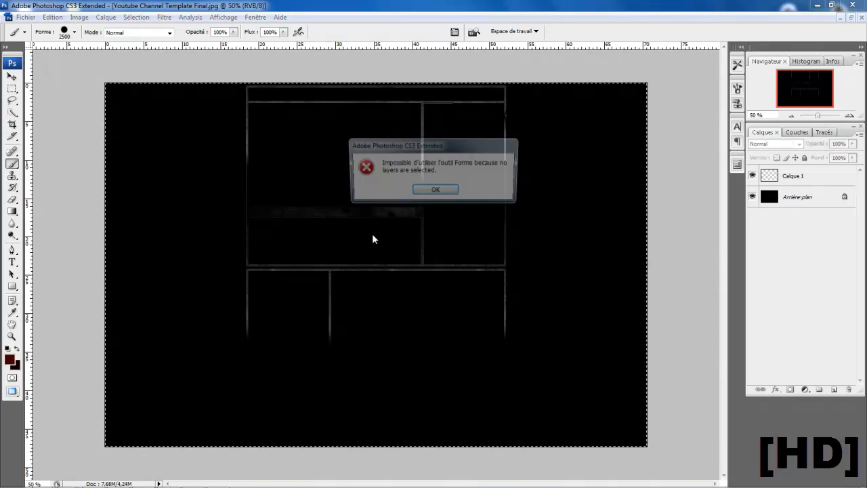
Step: Reselect the whole canvas with the rectangular marquee and try again to paint it with the 2500 px brush
click(429, 191)
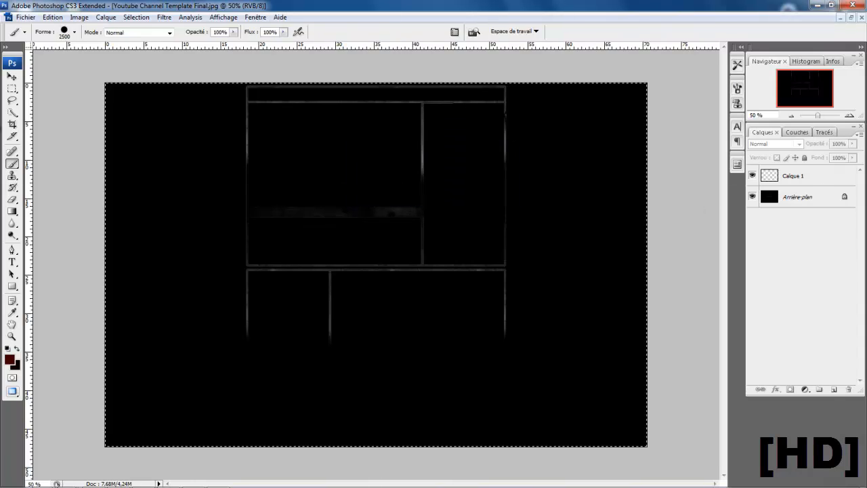
click(12, 163)
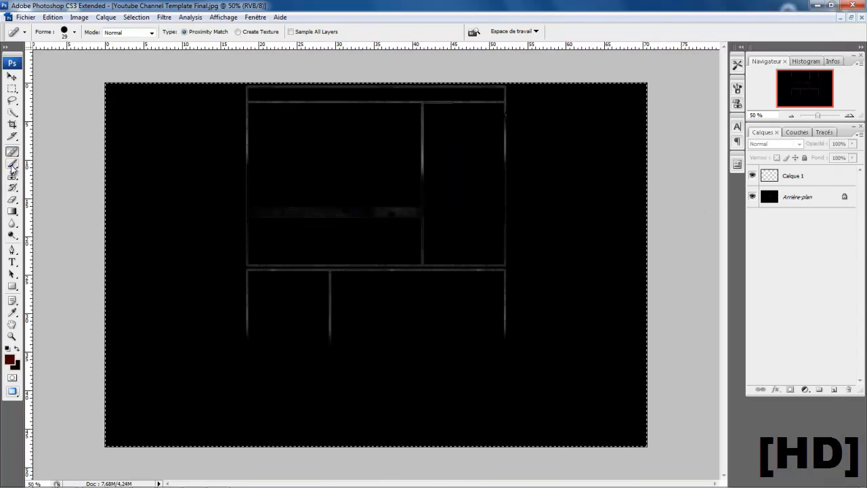
click(138, 138)
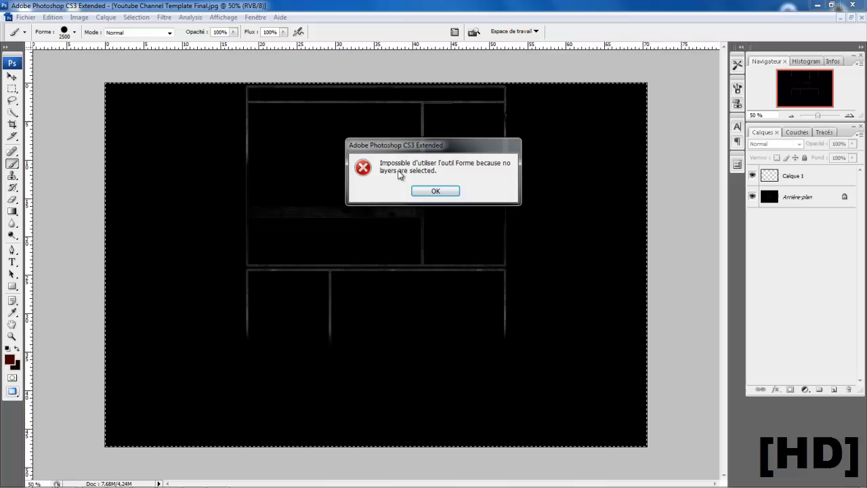
click(445, 191)
click(12, 88)
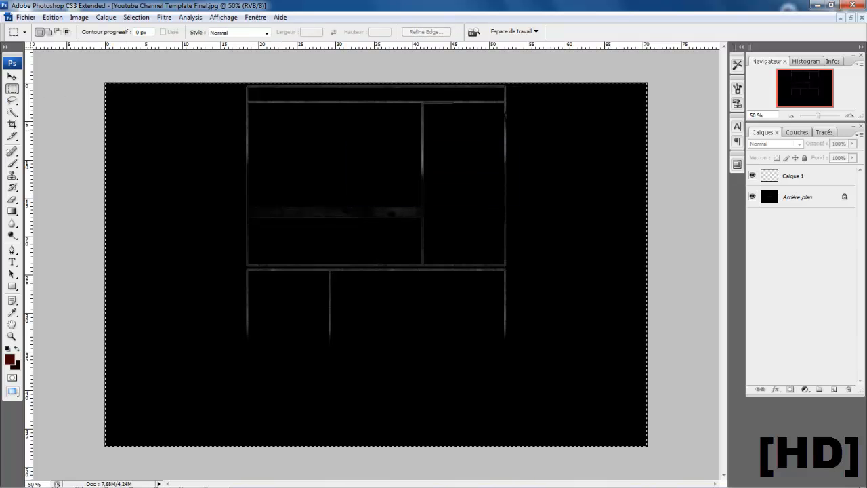
mouse_move(143, 154)
mouse_down()
mouse_move(515, 407)
mouse_move(664, 482)
mouse_up()
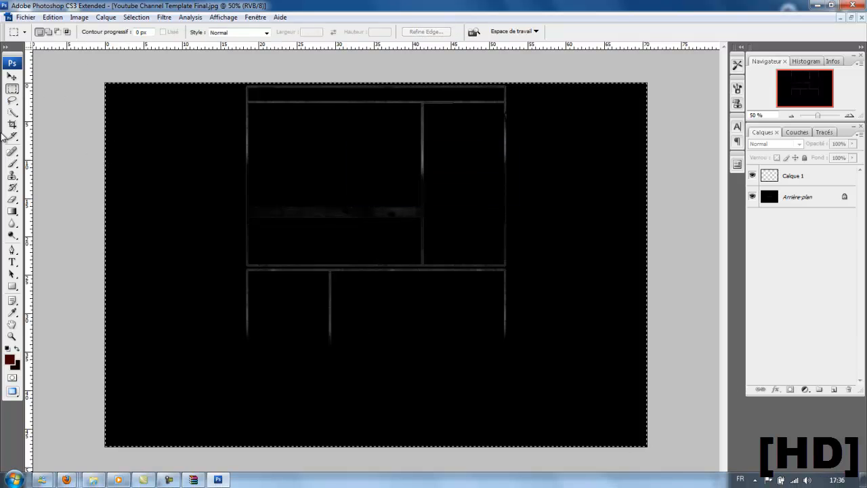
click(12, 164)
click(153, 130)
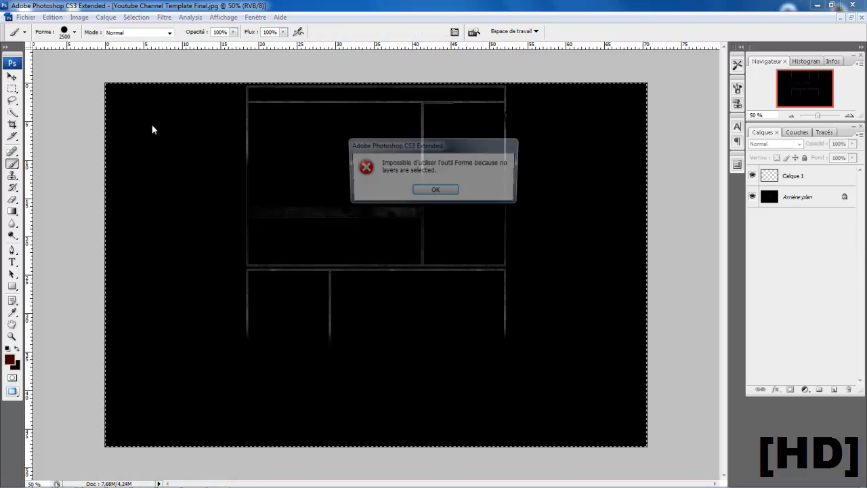
click(434, 191)
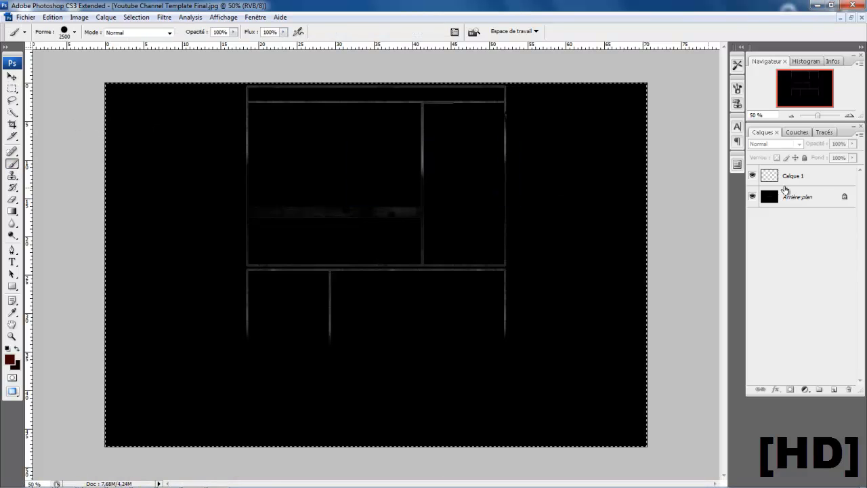
Step: Paint the selected canvas dark red on Calque 1 with the 2500 px brush, and set the layer's blend mode to Couleur
click(779, 180)
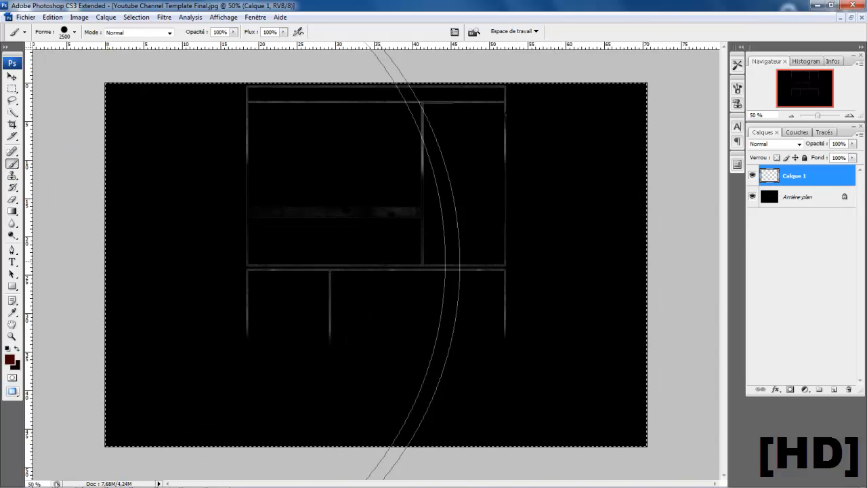
click(75, 256)
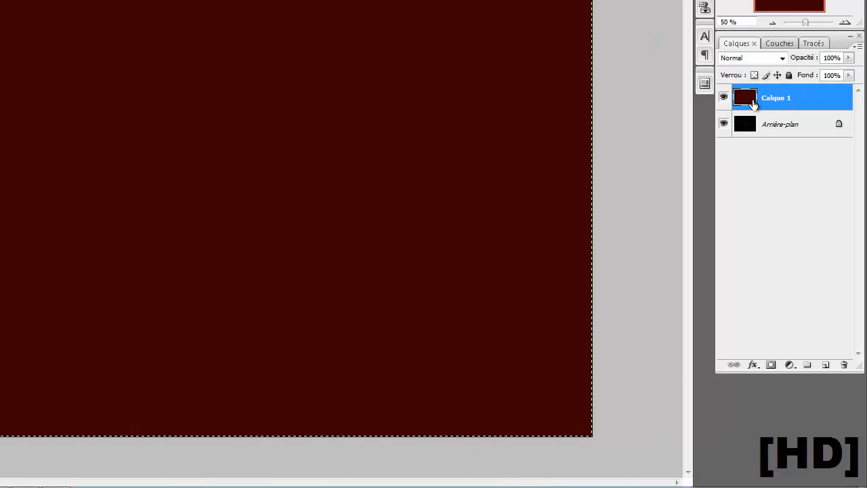
click(782, 58)
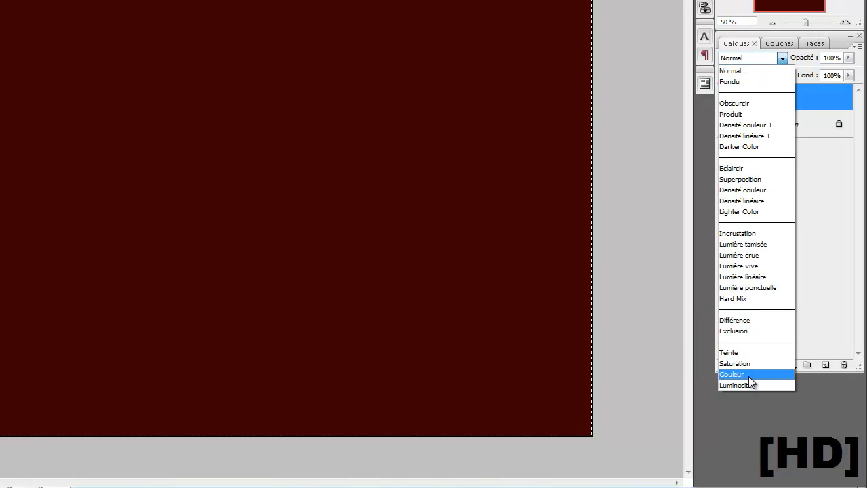
click(749, 374)
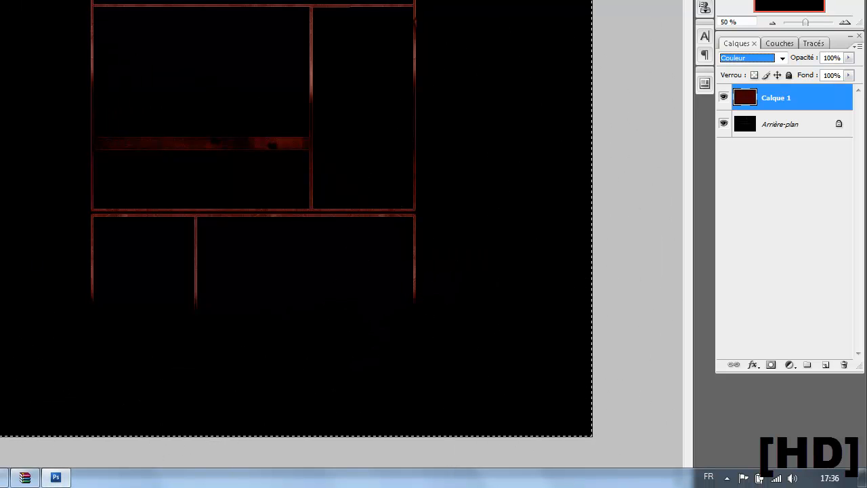
click(2, 482)
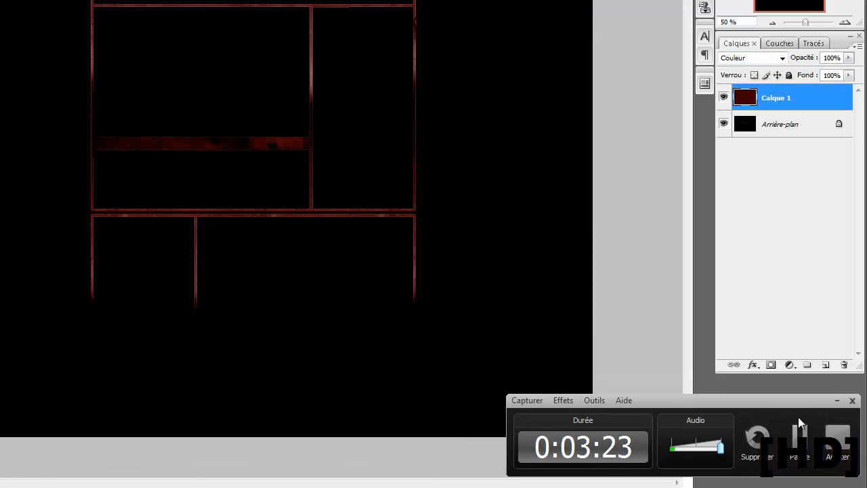
click(835, 402)
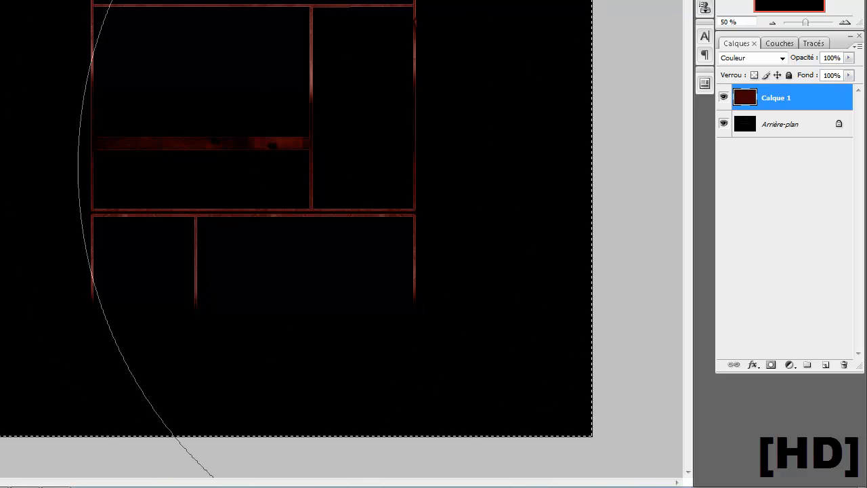
click(779, 195)
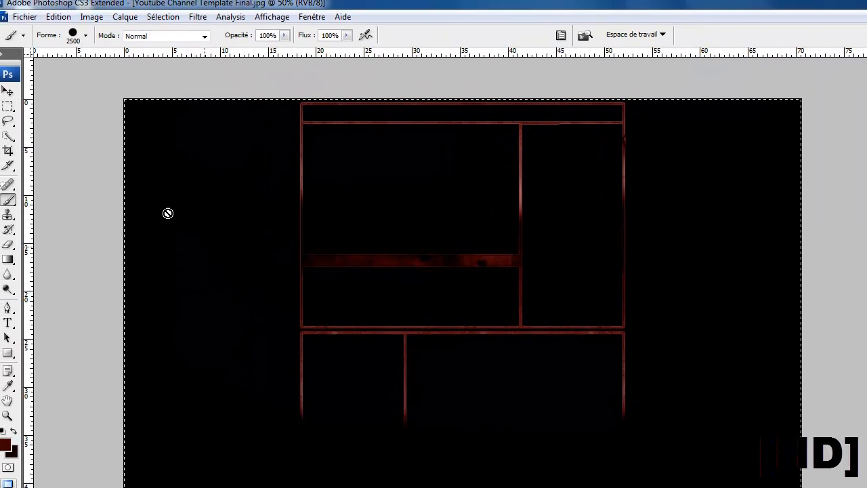
Step: Import the balle 4 image from the Balles folder under Pack de base - Modder, flares - images - fonds
click(23, 23)
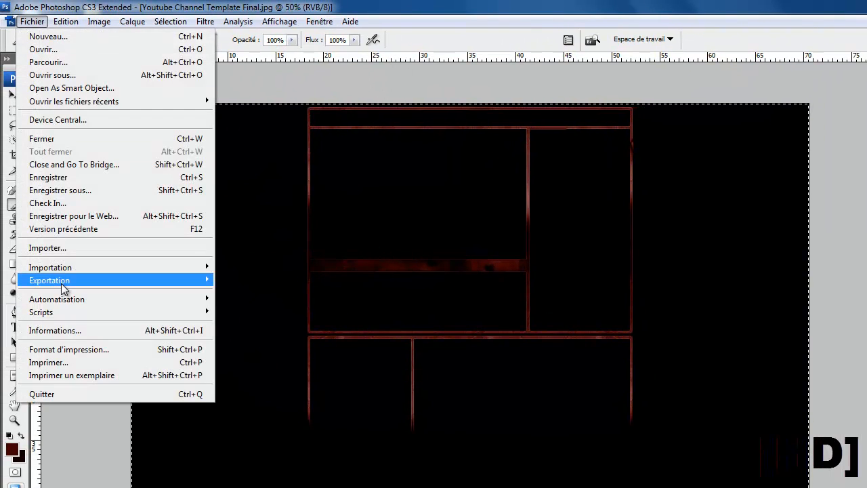
click(102, 247)
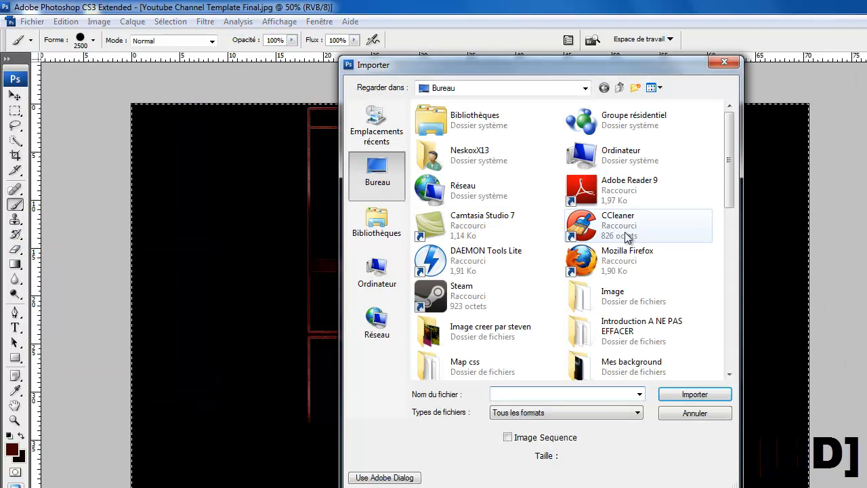
click(640, 264)
scroll(646, 266, down, 2)
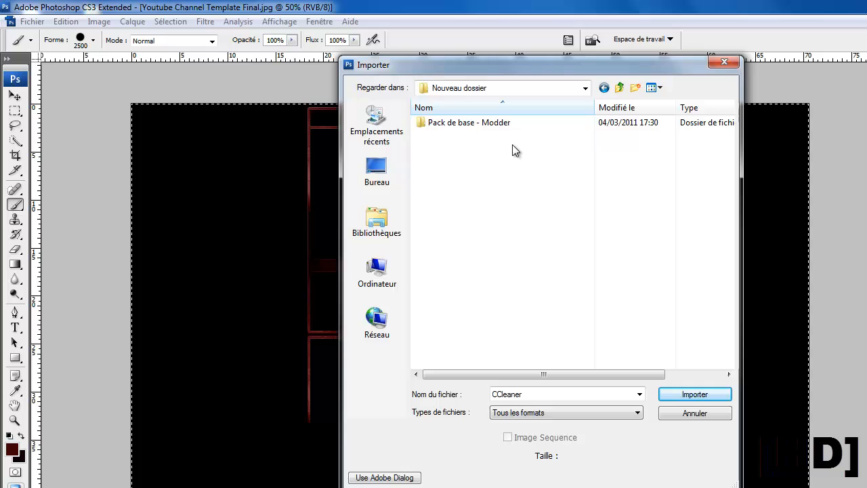
double_click(474, 124)
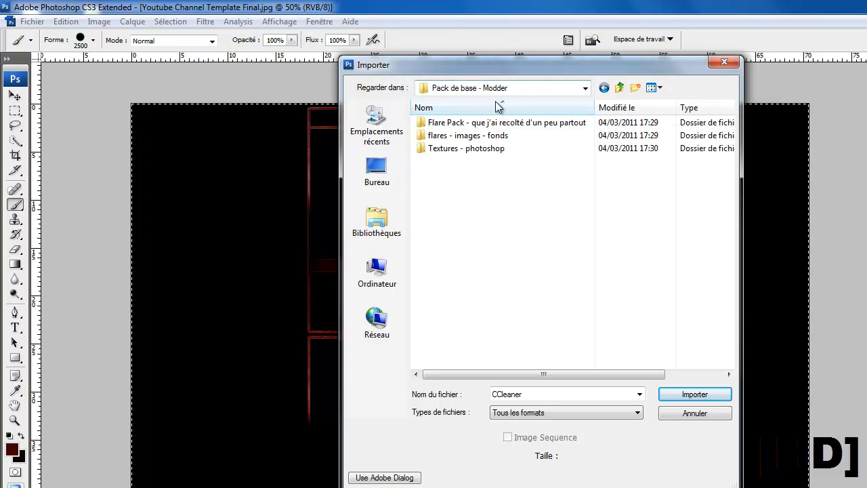
double_click(463, 136)
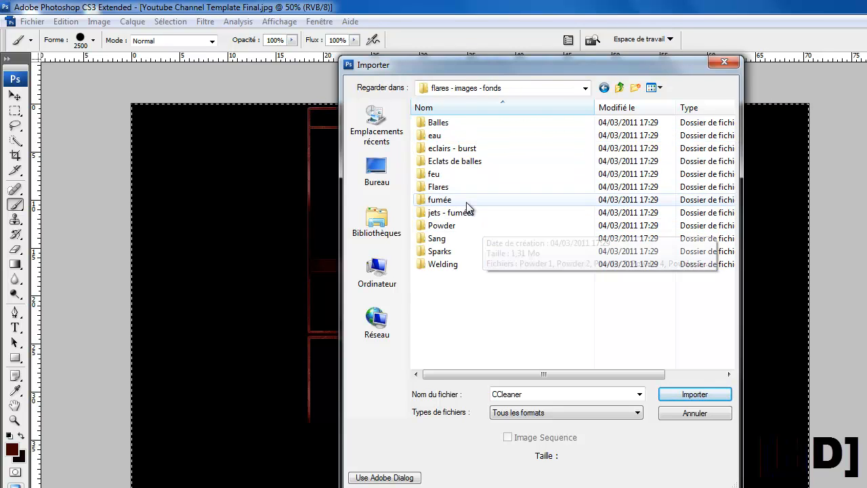
double_click(456, 122)
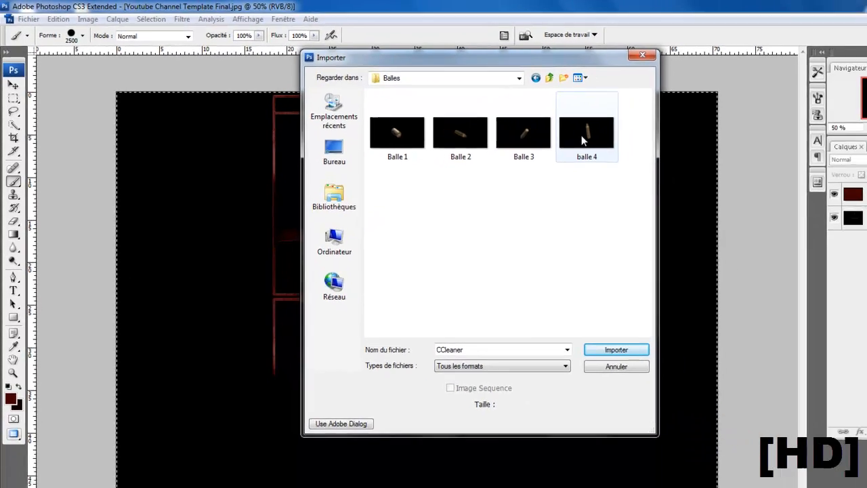
double_click(583, 140)
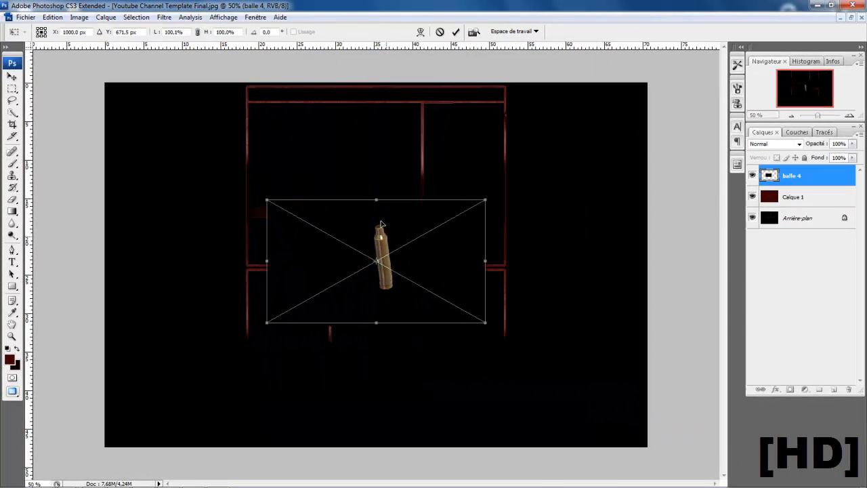
Step: Tilt the imported bullet and place it just right of the template's upper frame, with its layer's blend mode set to Eclaircir
drag(381, 224, 302, 161)
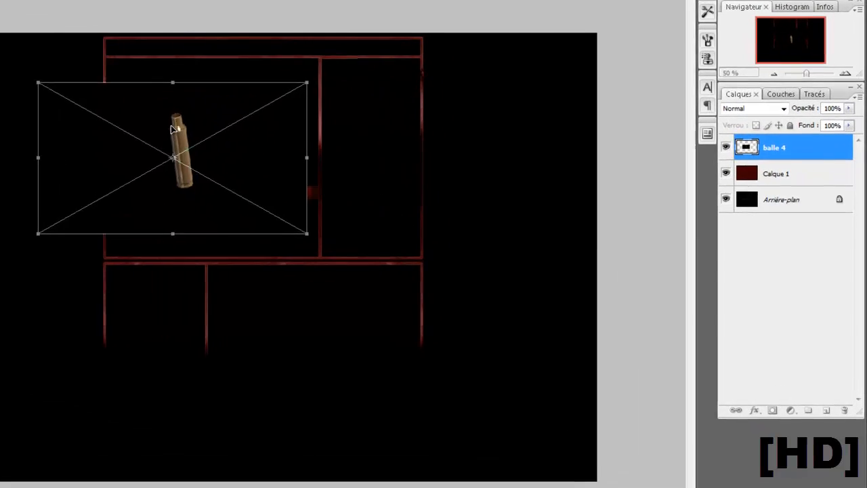
drag(173, 129, 279, 92)
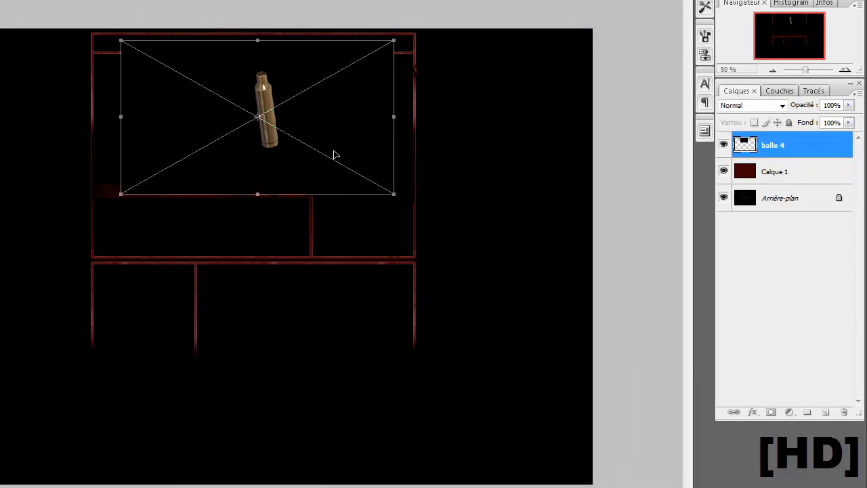
drag(256, 74, 479, 88)
drag(241, 255, 333, 309)
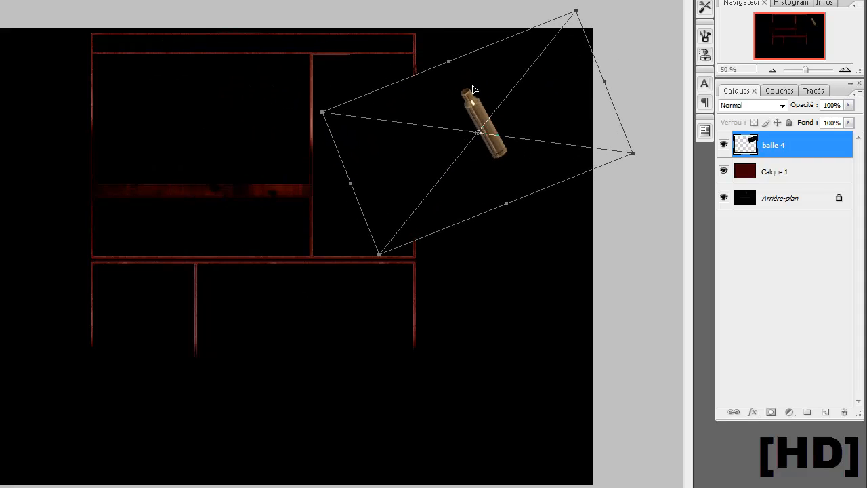
drag(478, 87, 472, 87)
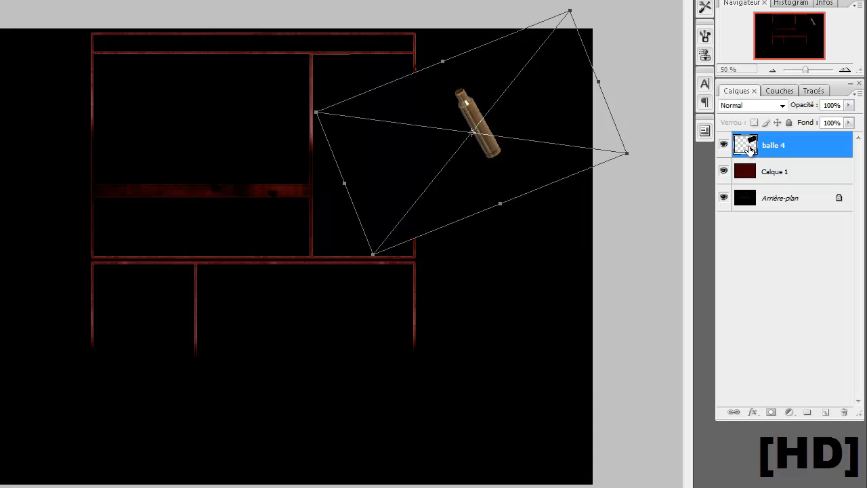
key(Return)
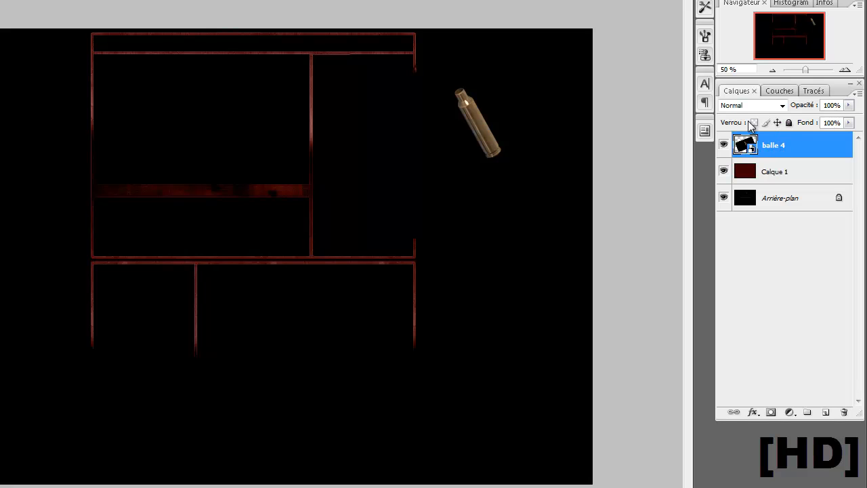
click(781, 107)
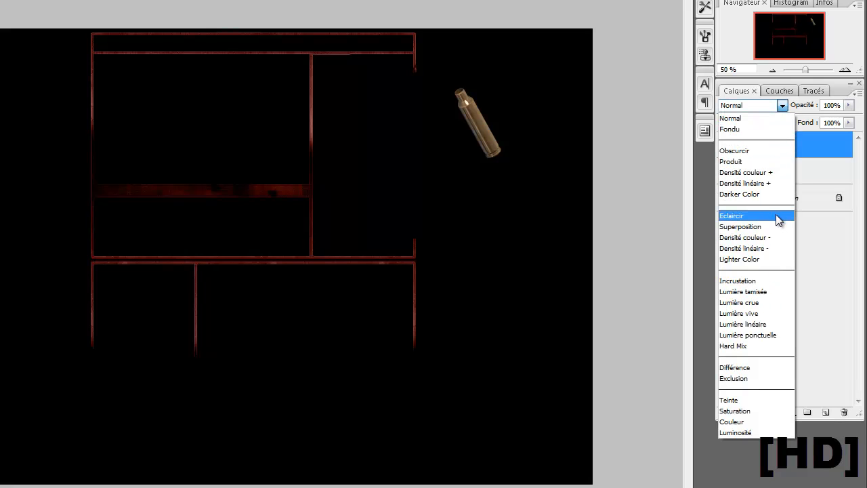
click(743, 217)
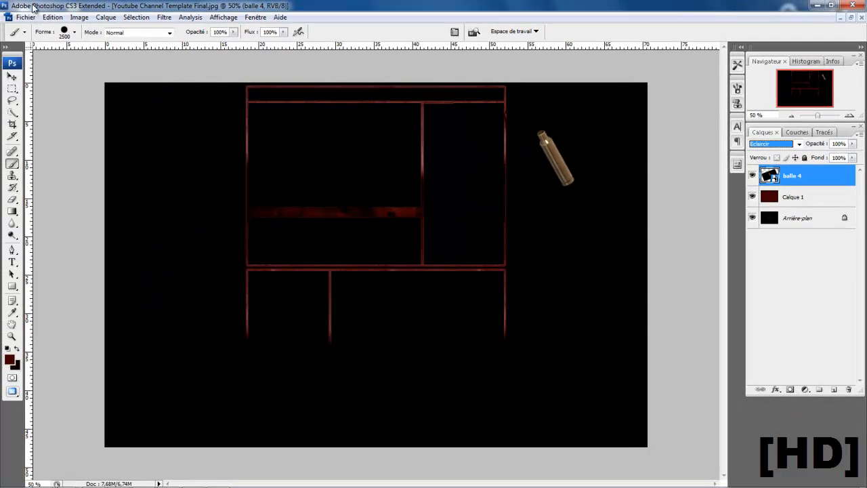
Step: Import a second copy of the balle 4 image from the Balles folder
click(25, 17)
click(38, 198)
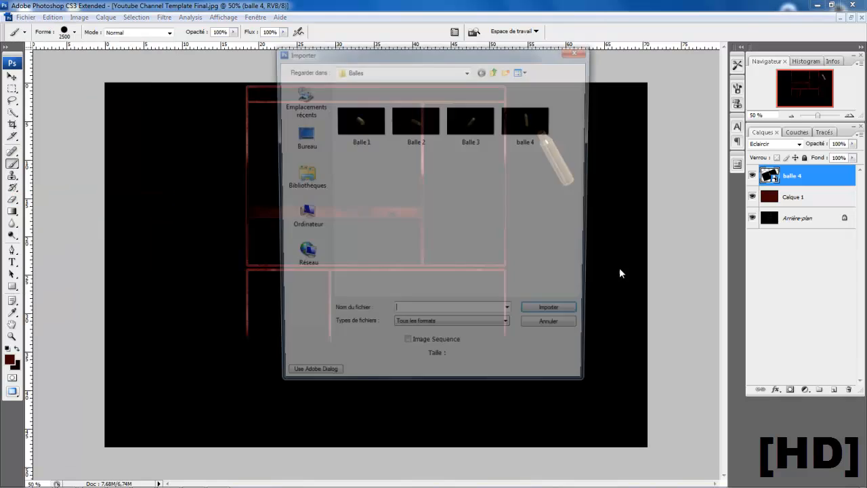
double_click(529, 132)
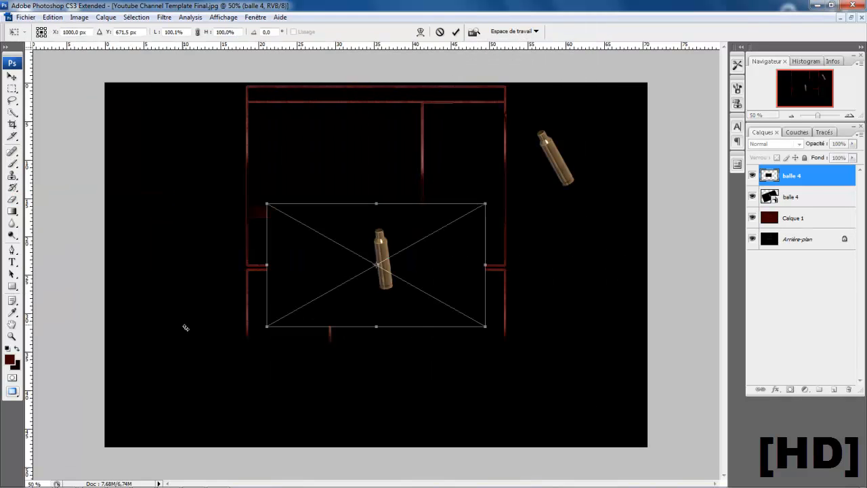
Step: Tilt the second bullet to mirror the first, place it left of the upper frame, and set its blend mode to Eclaircir
drag(235, 359, 197, 257)
drag(426, 242, 223, 141)
key(Return)
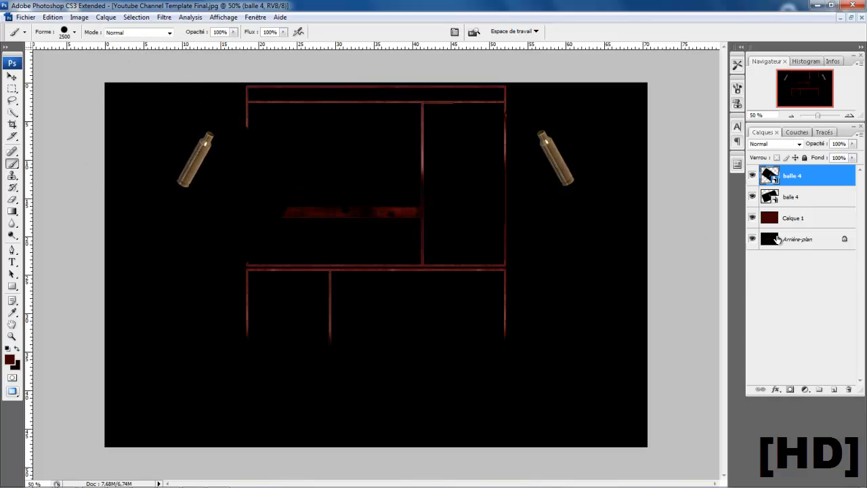
click(800, 145)
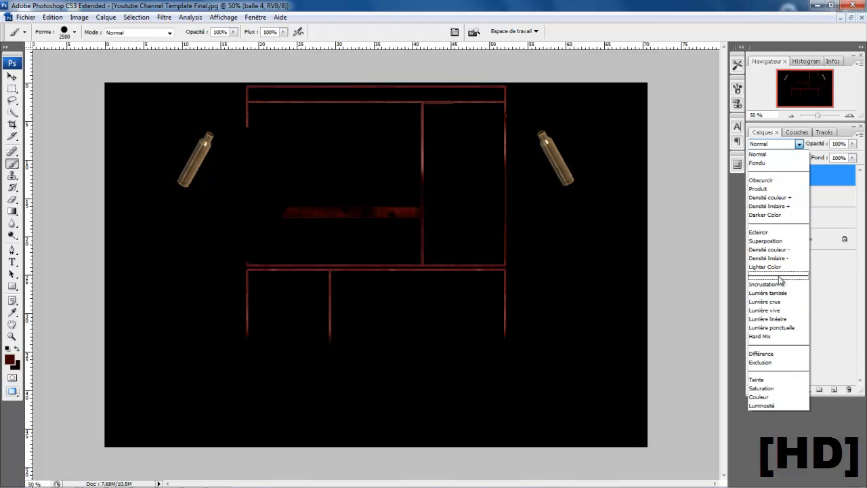
click(759, 229)
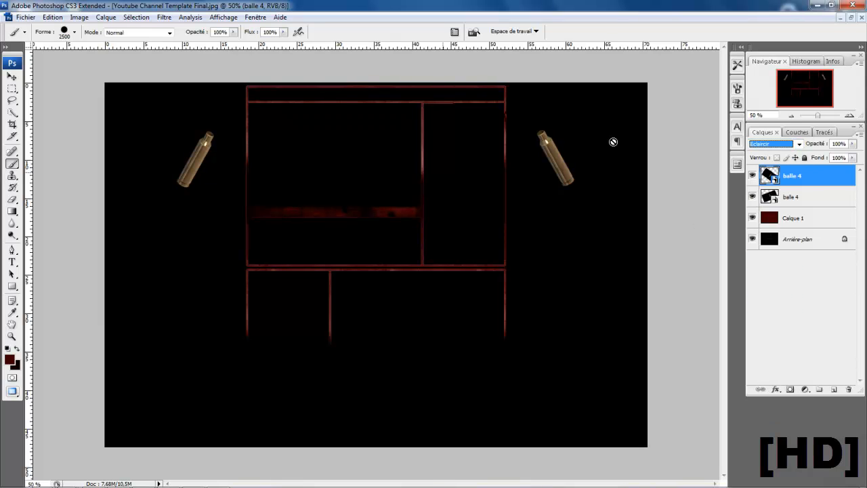
Step: Import the Burst 1 image from the eclairs - burst folder under Pack de base - Modder, flares - images - fonds
click(24, 17)
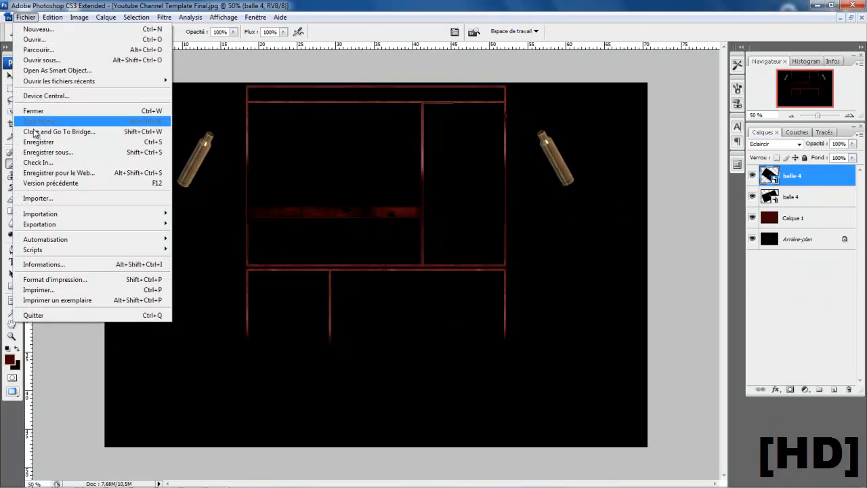
click(105, 198)
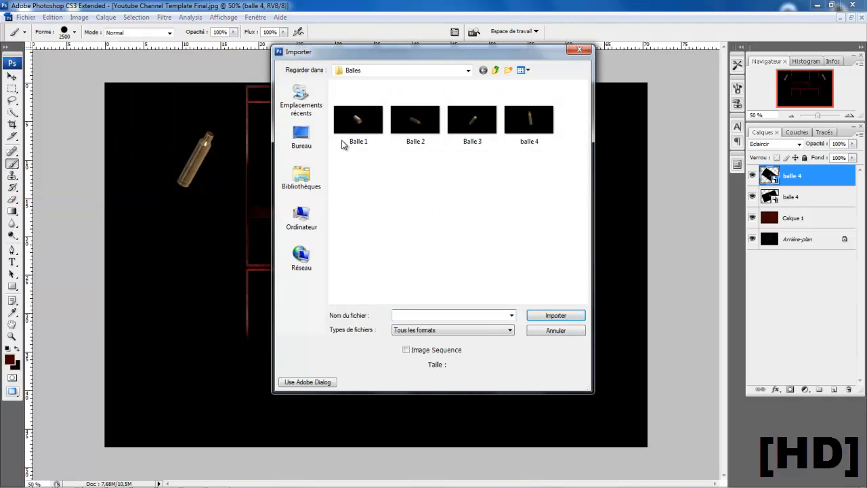
click(466, 71)
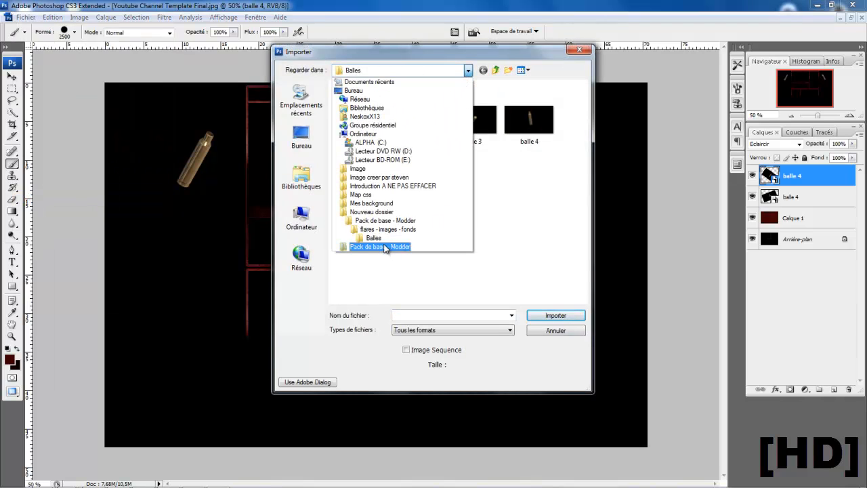
click(384, 248)
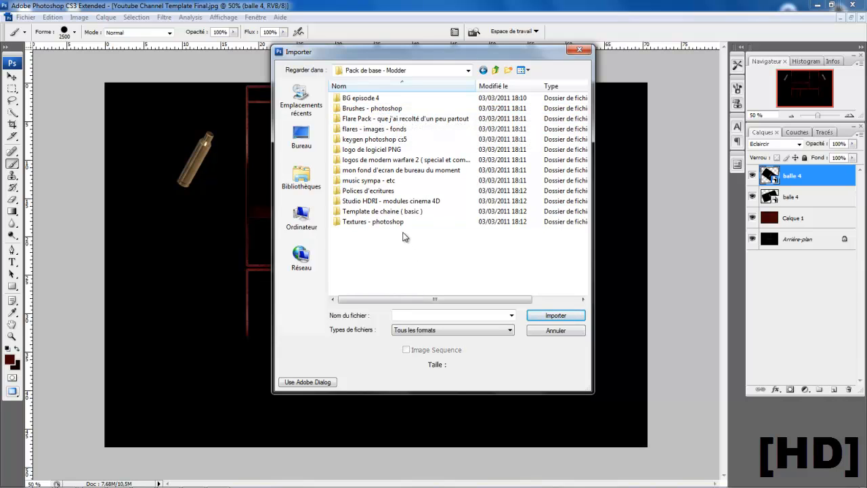
click(376, 201)
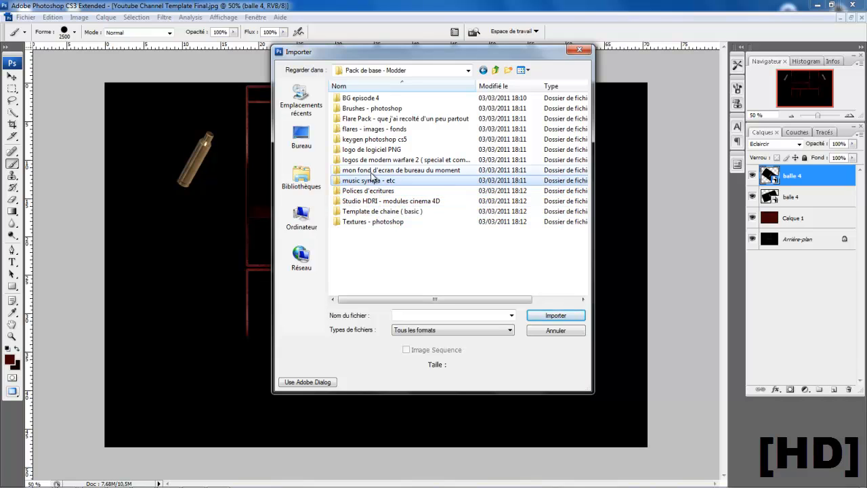
click(374, 140)
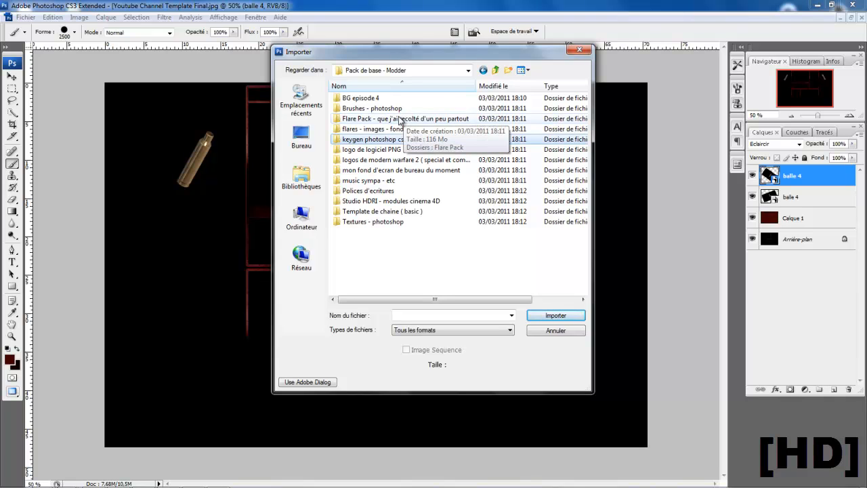
click(399, 120)
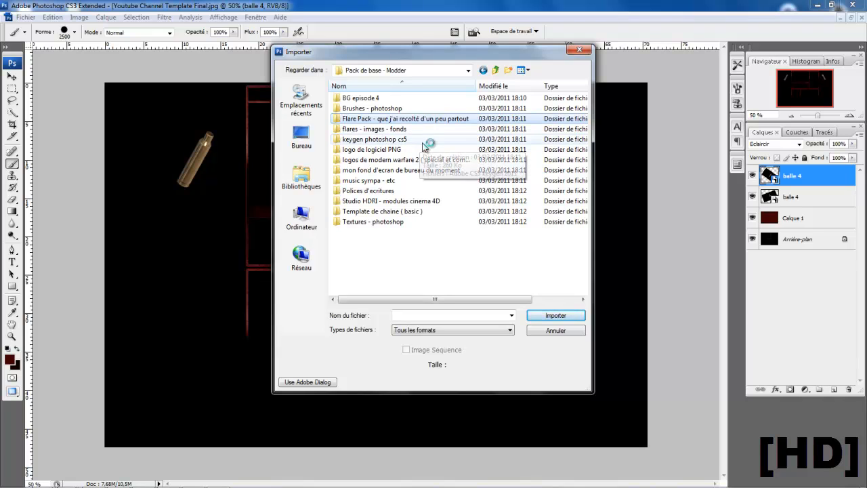
click(411, 222)
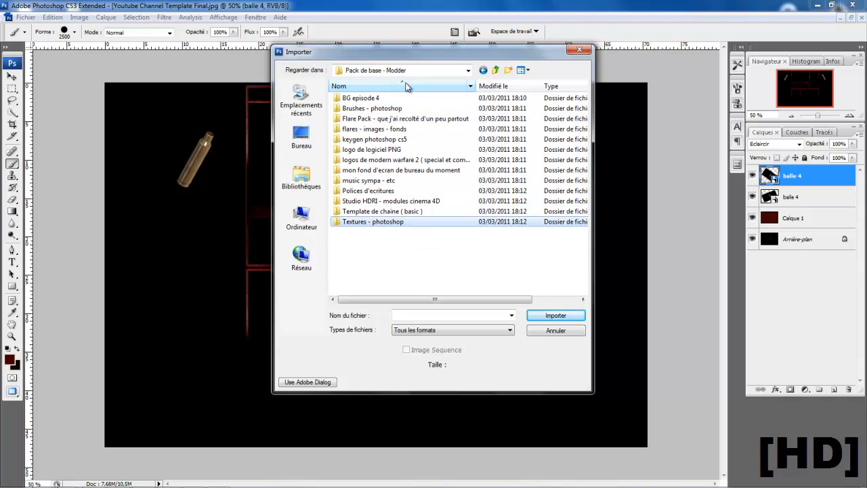
double_click(403, 130)
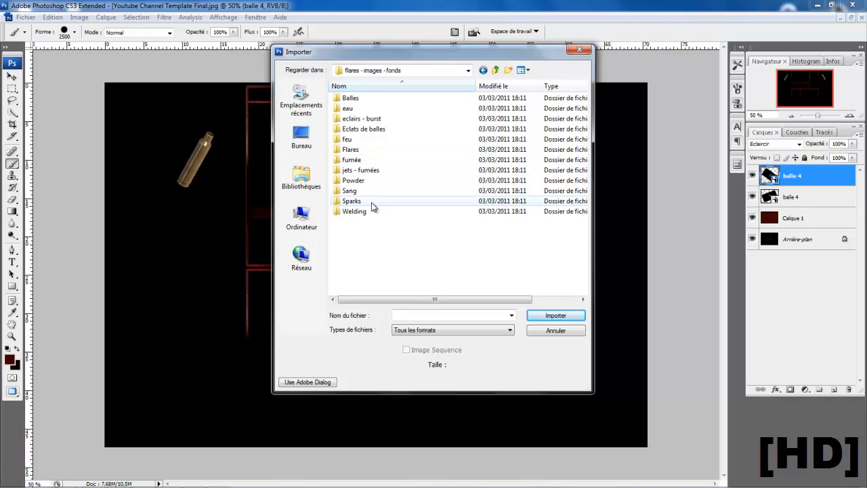
double_click(380, 119)
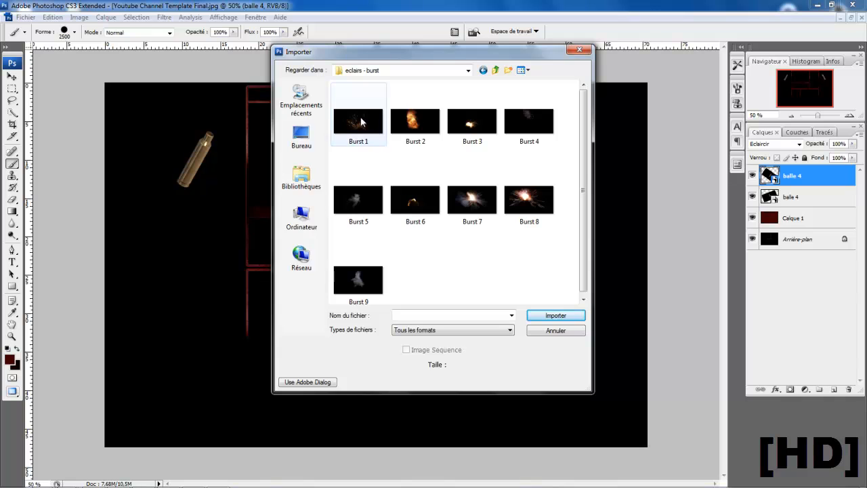
double_click(374, 132)
Step: Place the imported burst in the lower-left corner of the canvas and set its layer's blend mode to Eclaircir
drag(365, 212, 201, 306)
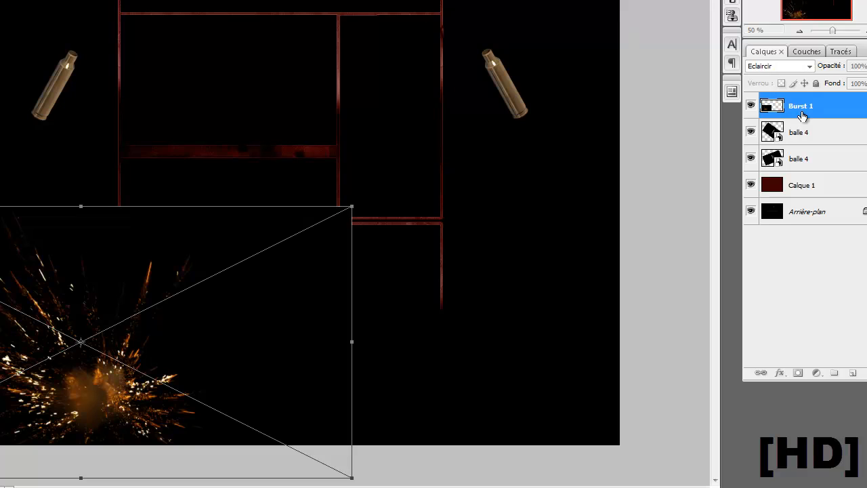
key(Return)
click(803, 52)
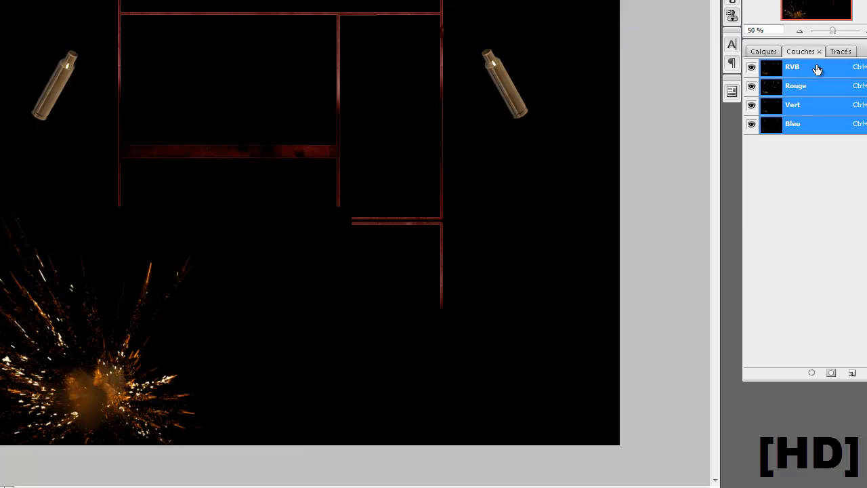
click(762, 52)
click(803, 51)
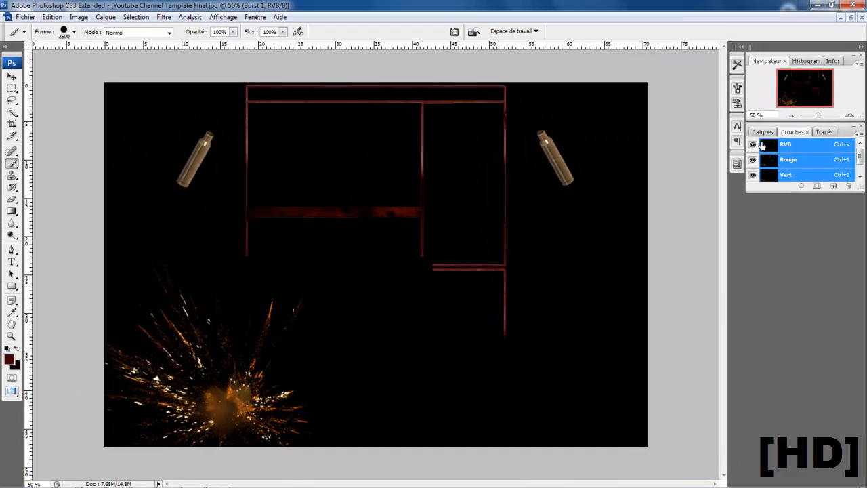
click(763, 51)
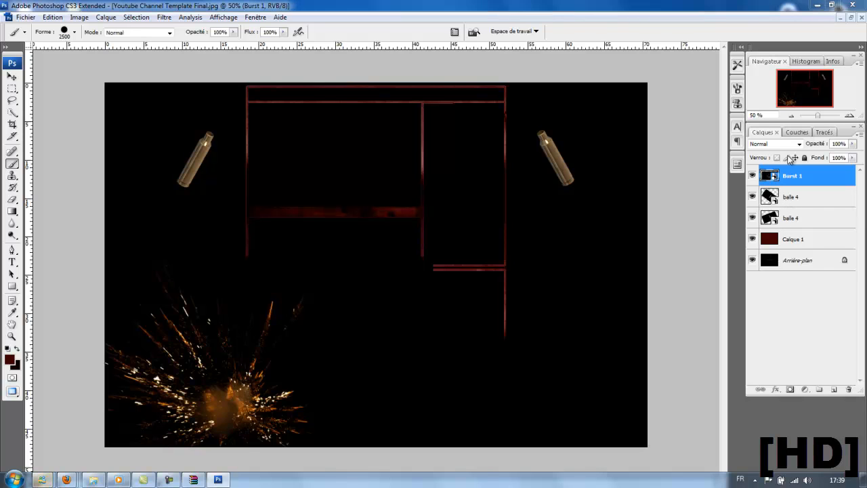
click(799, 145)
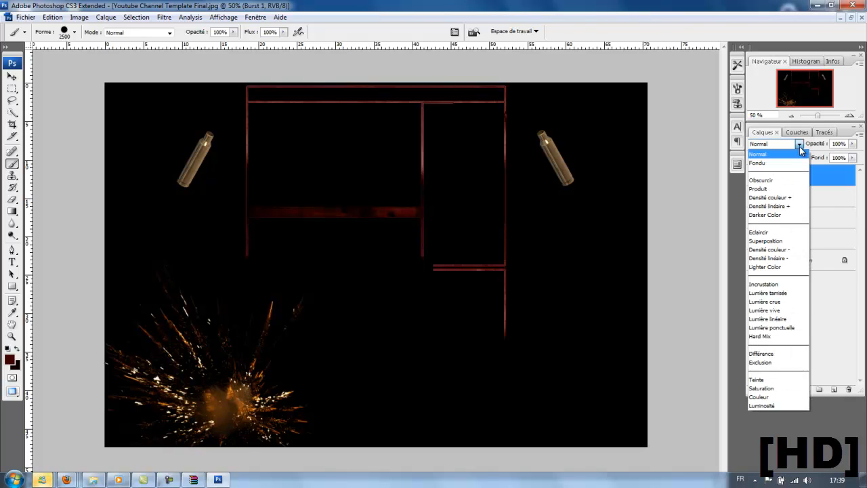
click(782, 232)
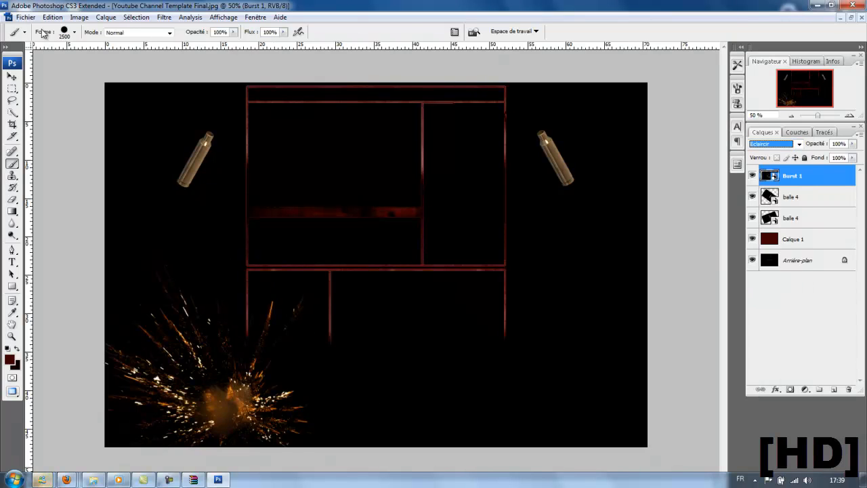
Step: Import a second copy of the Burst 1 image from the eclairs - burst folder
click(25, 17)
click(59, 196)
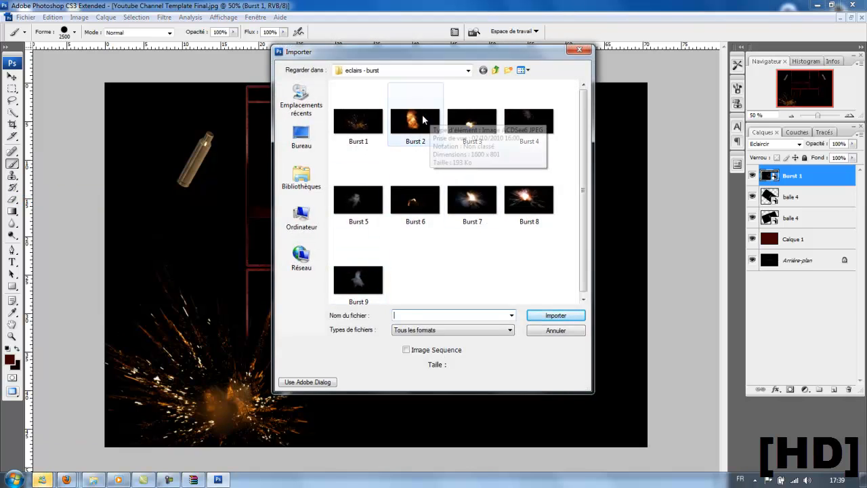
double_click(358, 123)
Step: Place the second burst in the lower-right corner of the canvas and set its blend mode to Eclaircir
drag(364, 234, 548, 322)
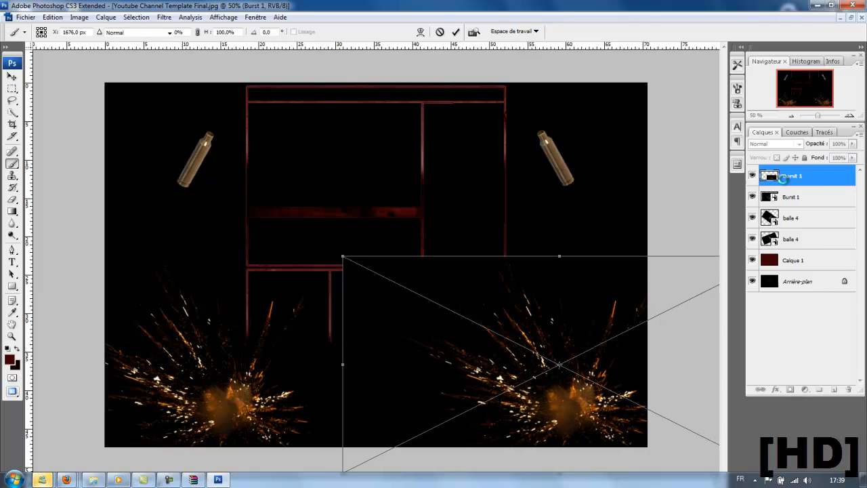
key(Return)
click(773, 144)
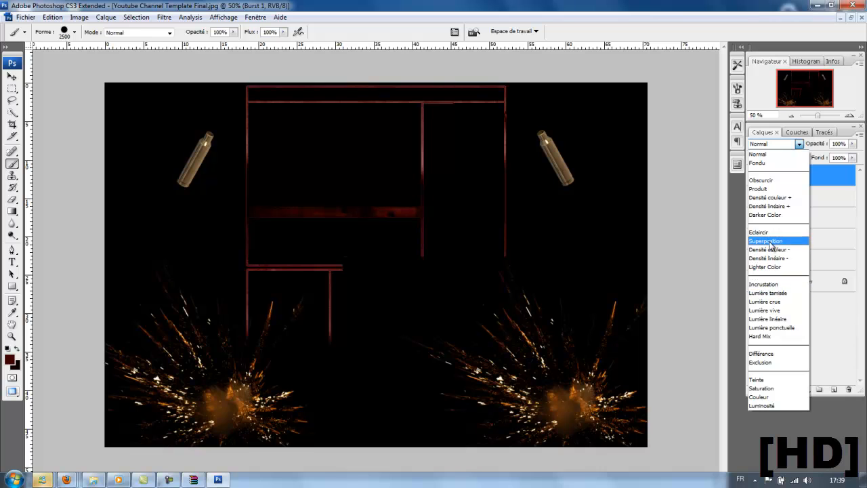
click(767, 232)
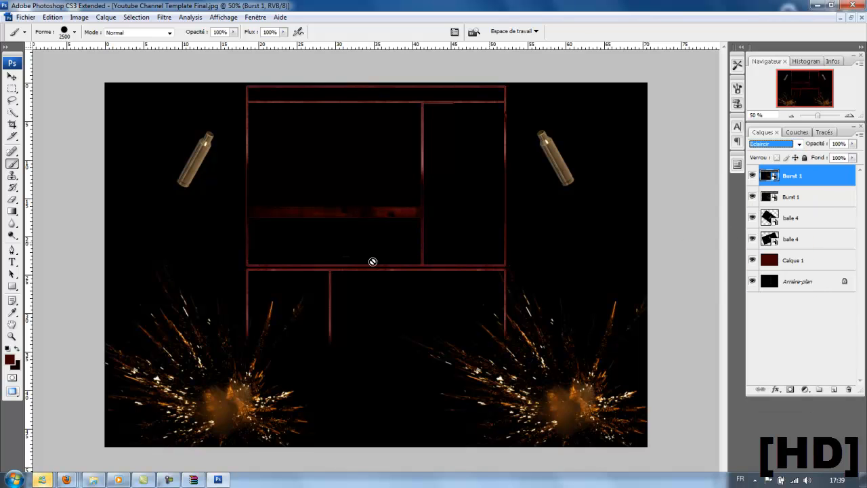
Step: Start another image import and open the Eclats de balles folder under flares - images - fonds
click(24, 16)
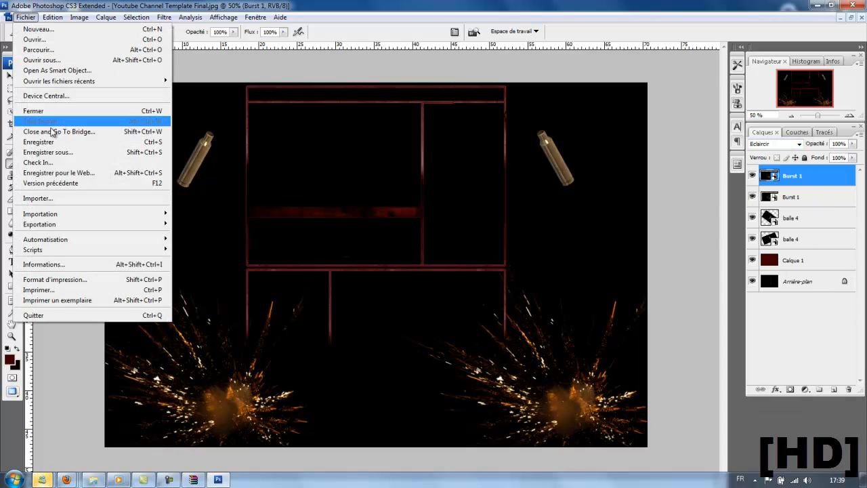
click(48, 196)
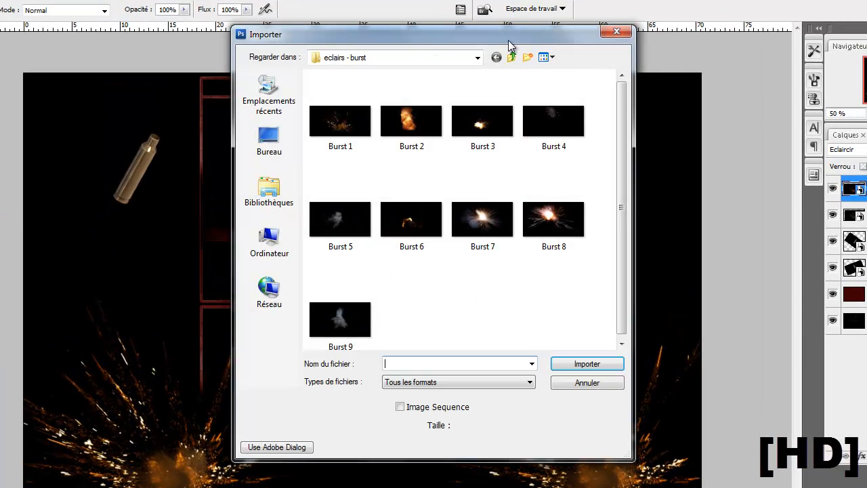
click(477, 57)
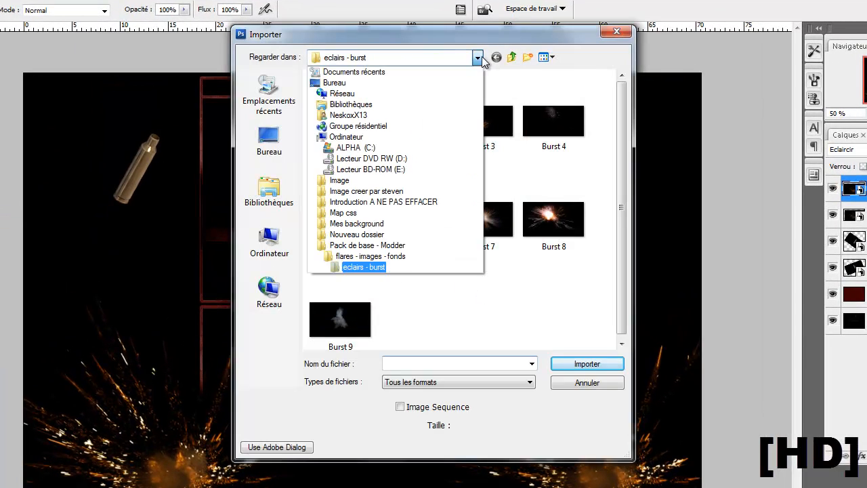
click(356, 267)
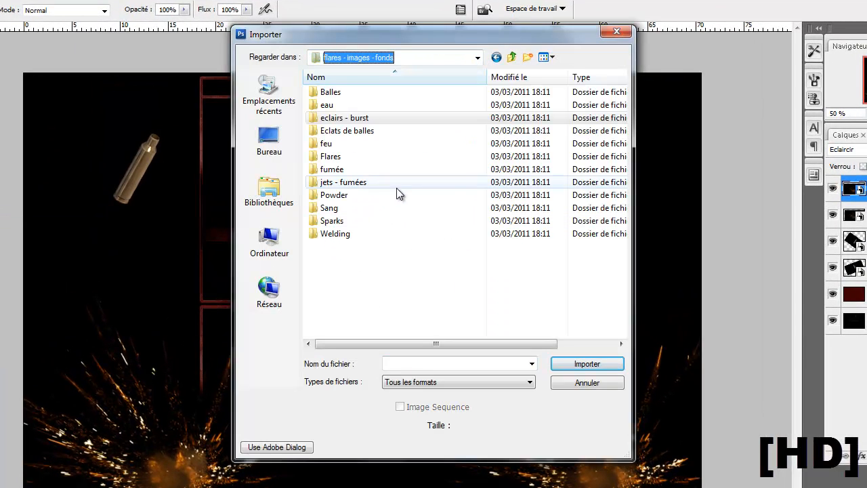
double_click(370, 134)
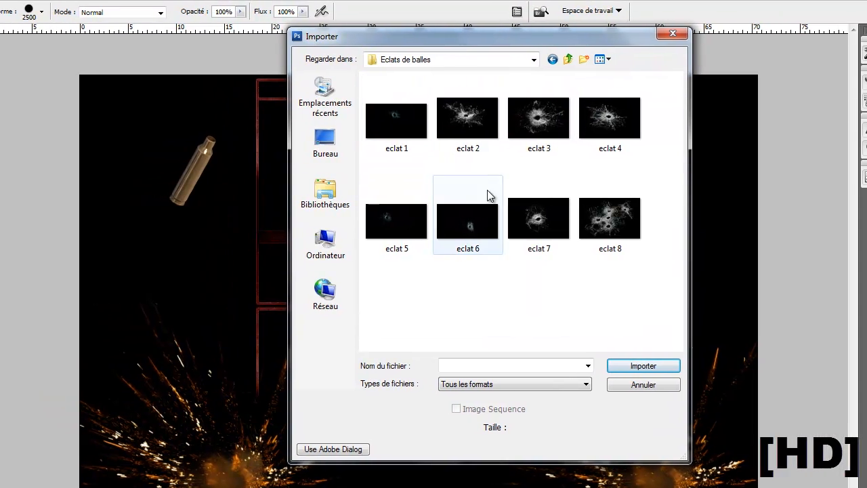
double_click(522, 217)
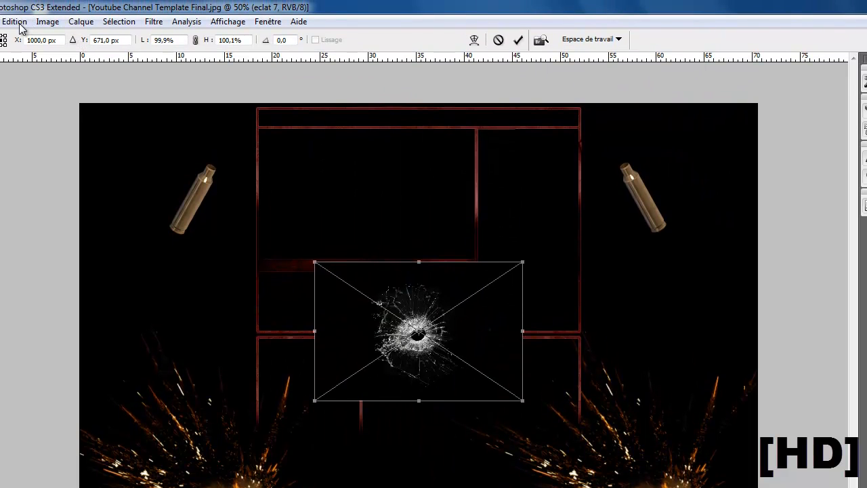
right_click(436, 286)
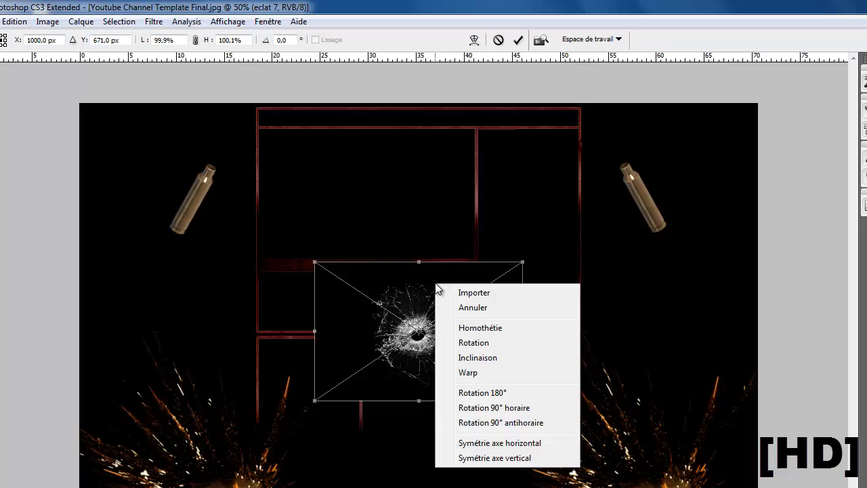
click(467, 308)
Step: Import the eclat 3 bullet-impact image from the Eclats de balles folder
click(0, 21)
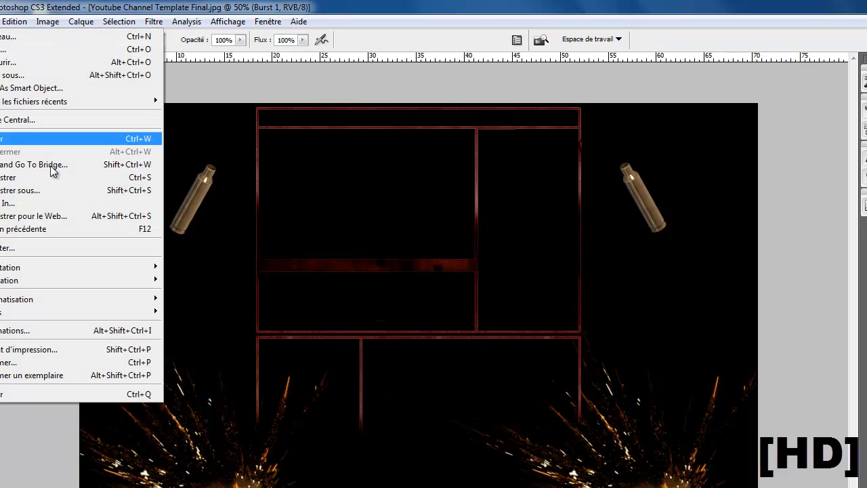
click(42, 243)
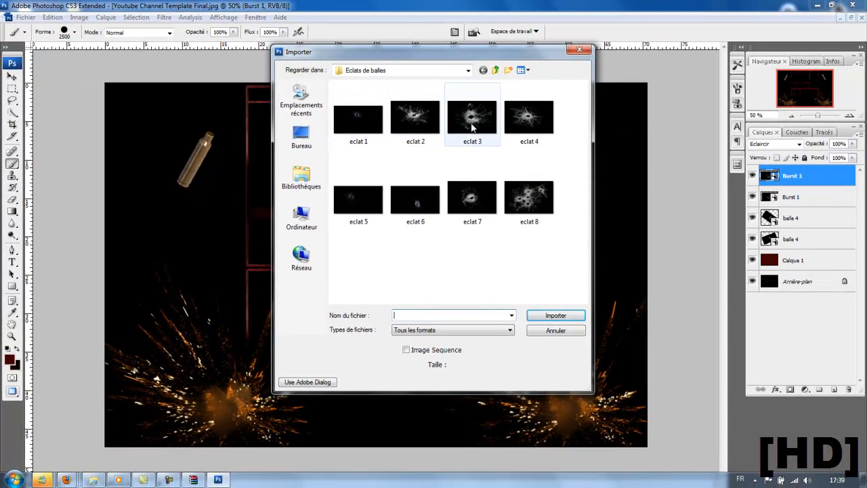
double_click(472, 126)
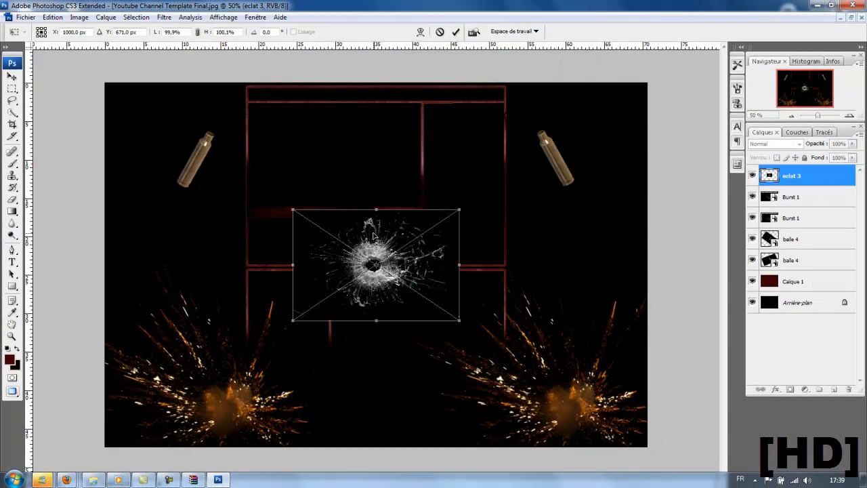
Step: Move the bullet impact to the bottom centre of the canvas between the two bursts and set its blend mode to Eclaircir
drag(374, 235, 375, 369)
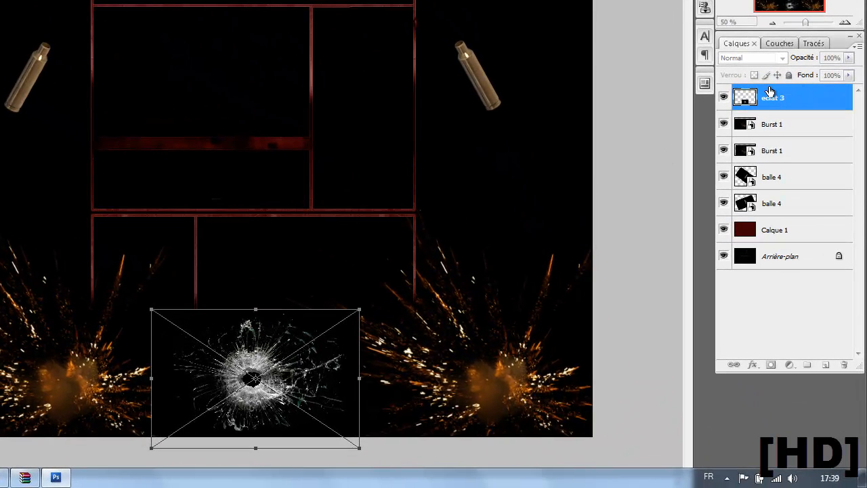
click(758, 58)
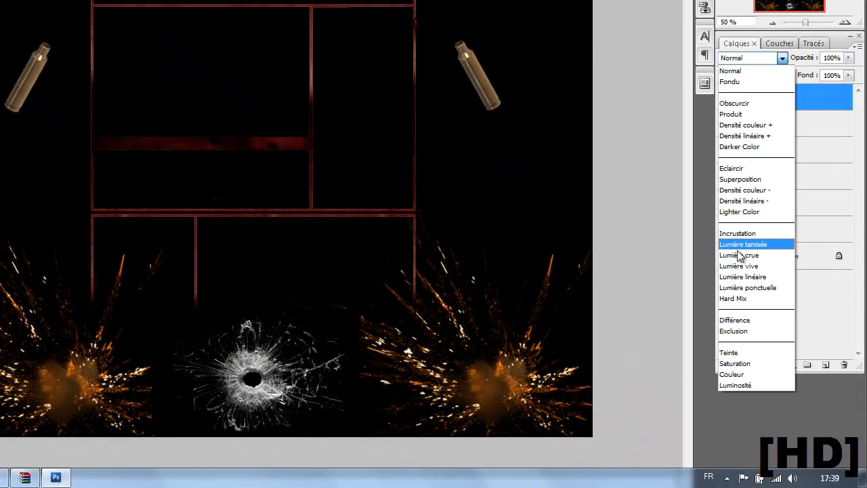
click(733, 169)
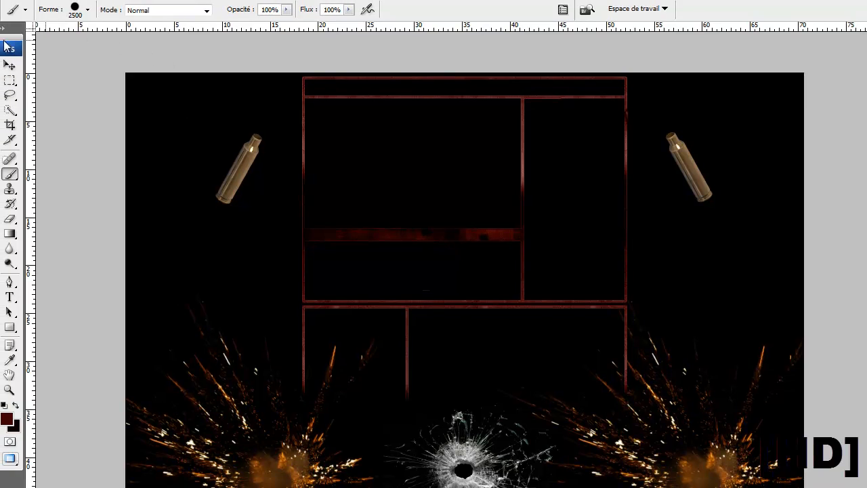
Step: Start another image import and open the Sparks folder under flares - images - fonds
click(14, 0)
click(72, 216)
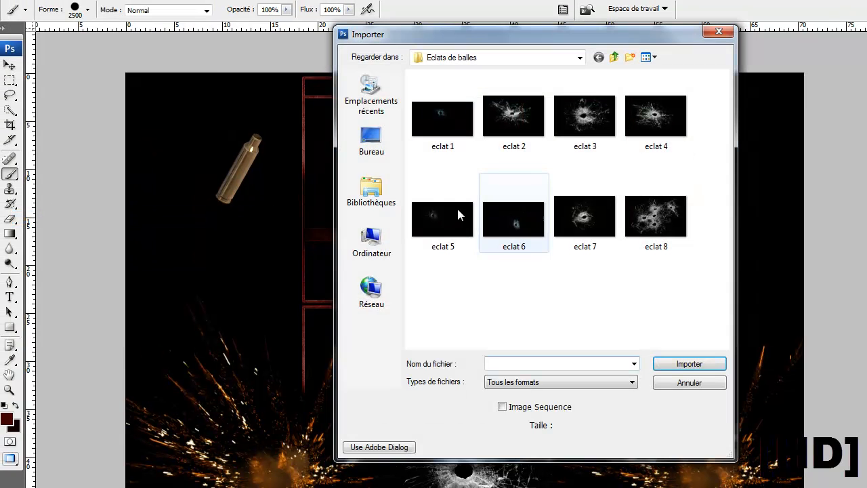
click(579, 57)
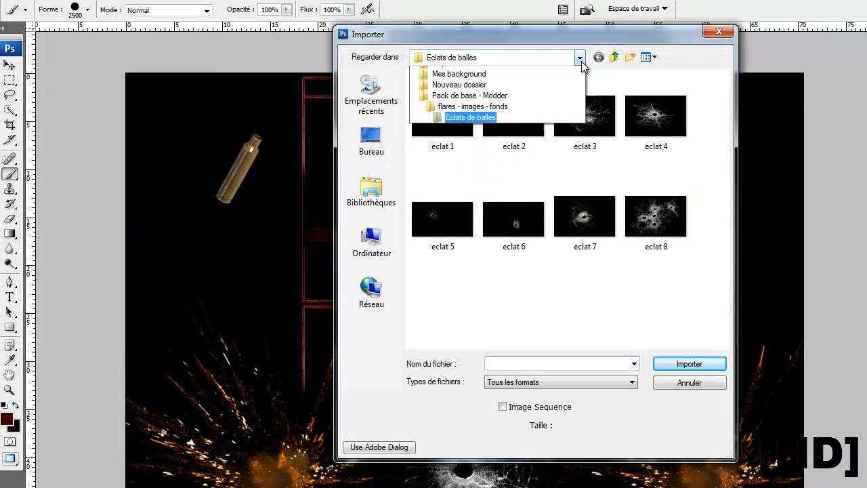
click(467, 256)
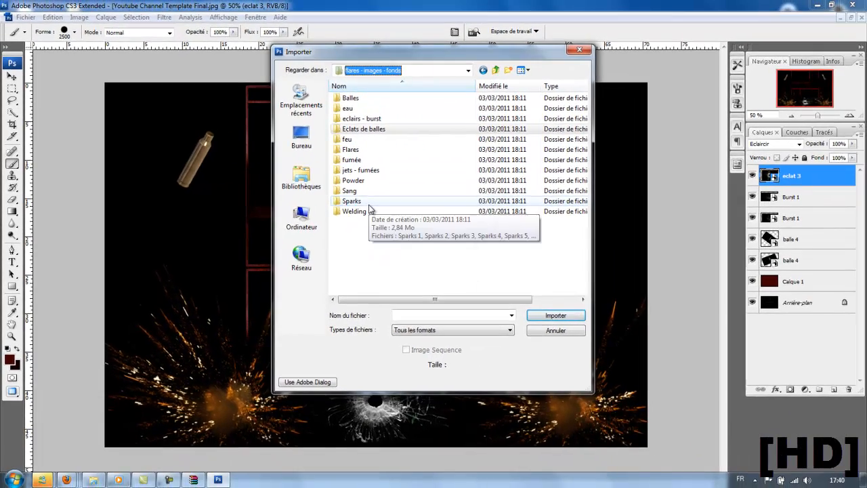
double_click(369, 205)
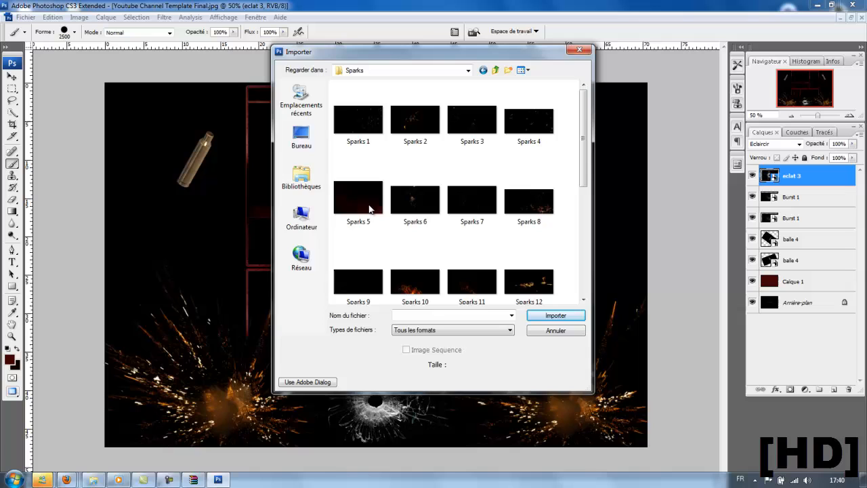
Step: Browse the spark images in the Sparks folder and import Sparks 18
click(406, 156)
scroll(417, 152, down, 3)
scroll(421, 203, up, 3)
scroll(418, 225, down, 3)
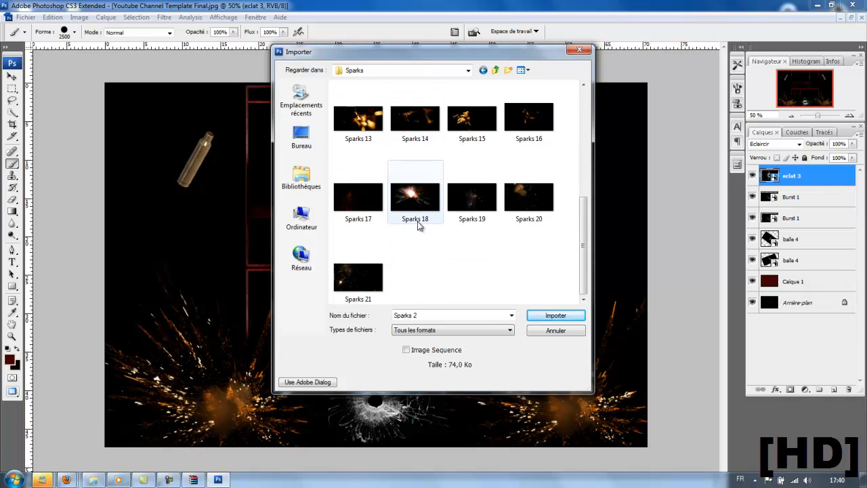
double_click(416, 196)
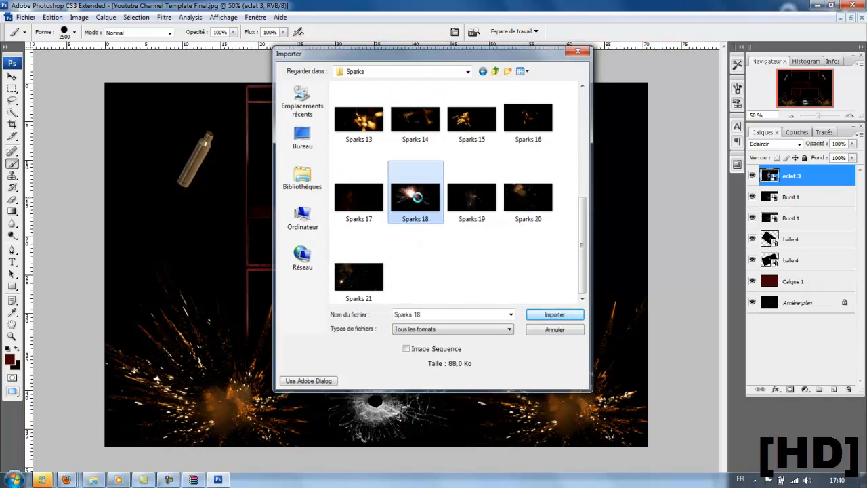
Step: Place the Sparks 18 image in the upper-right corner of the canvas and set its blend mode to Eclaircir
drag(375, 224, 598, 97)
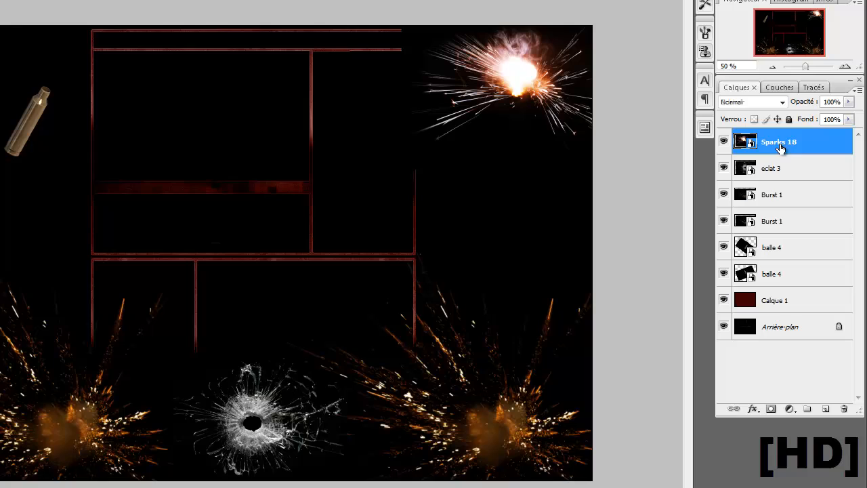
click(782, 102)
click(743, 218)
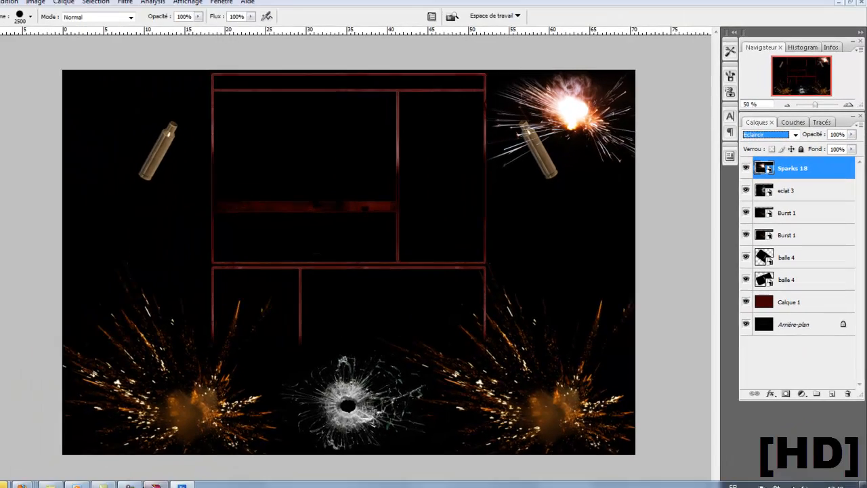
click(141, 486)
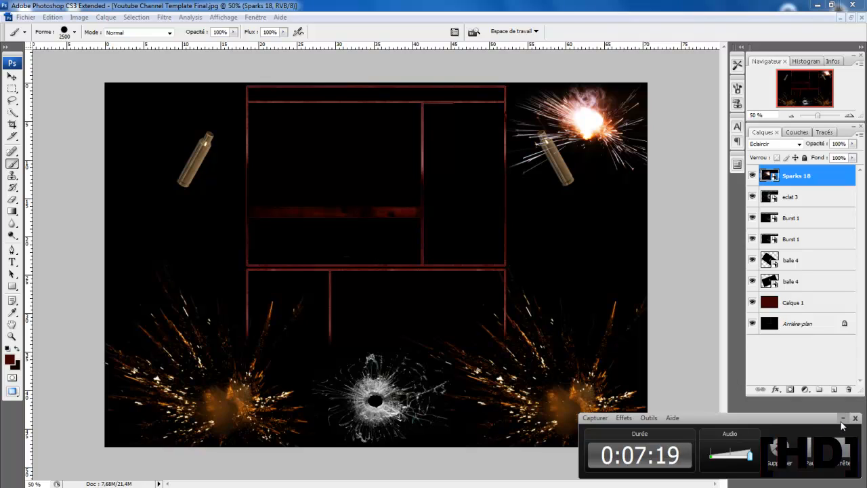
click(841, 418)
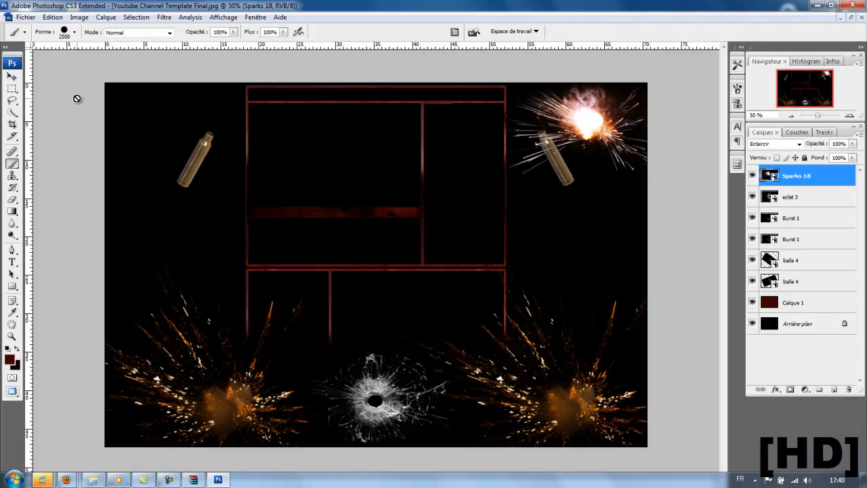
click(25, 17)
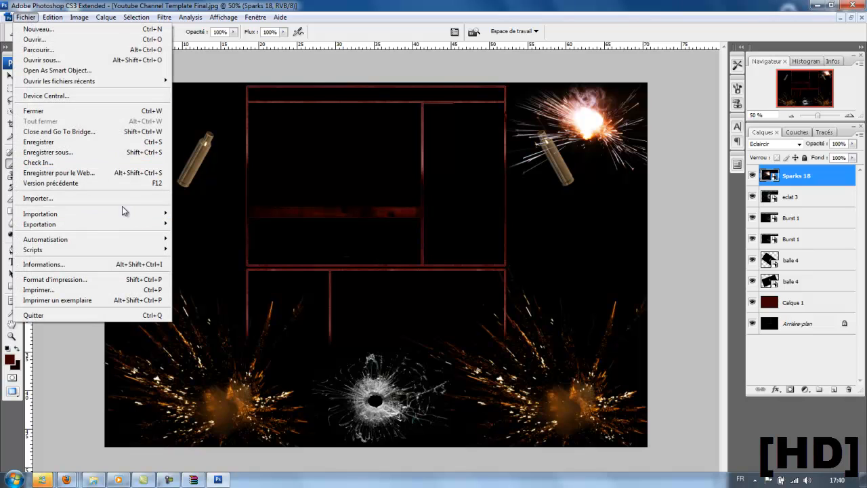
Step: Clear the layer selection and select the dark red Calque 1 layer
click(806, 357)
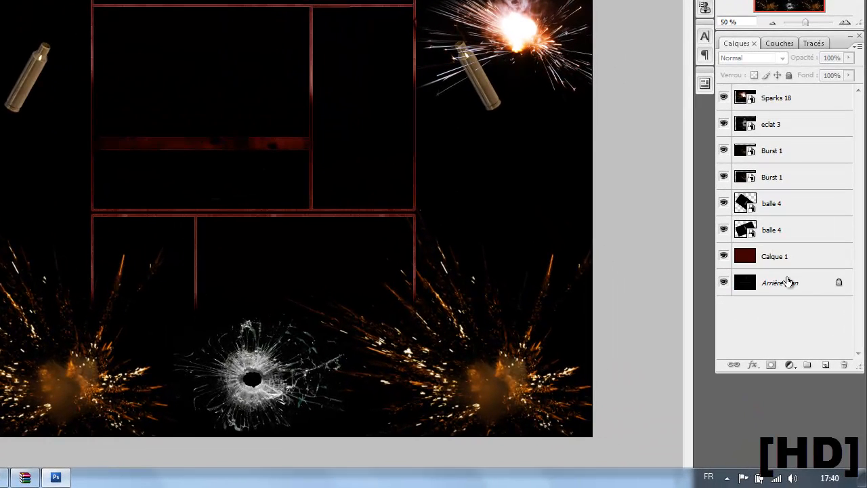
click(768, 263)
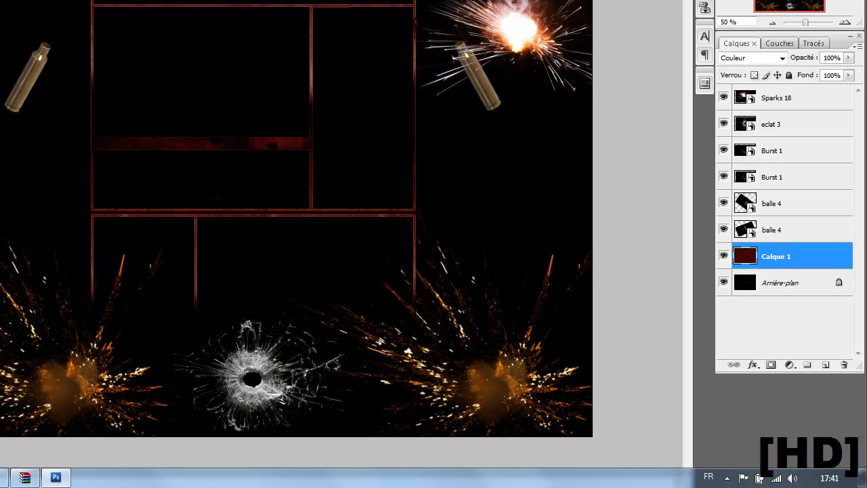
Step: Check the progress of the running archive update and minimise its window
mouse_move(22, 479)
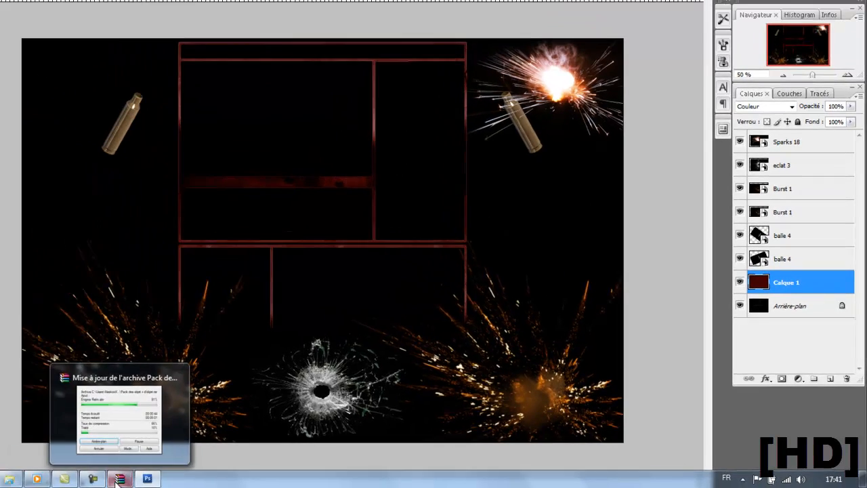
click(116, 478)
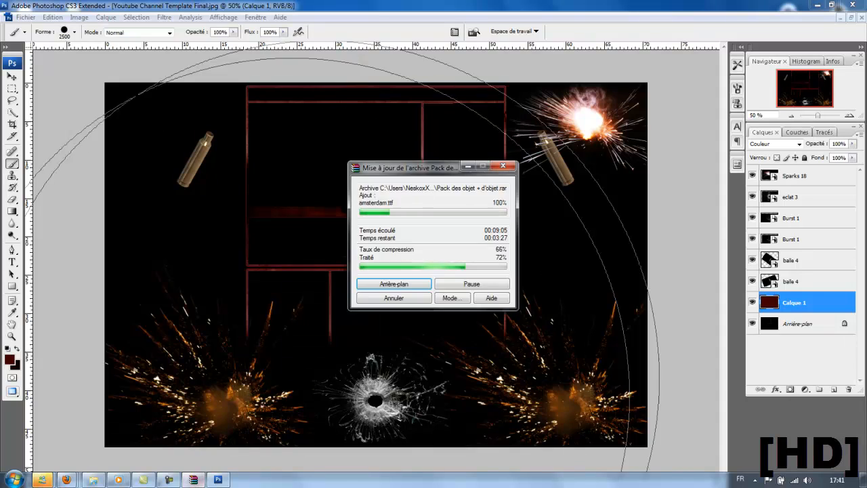
click(467, 166)
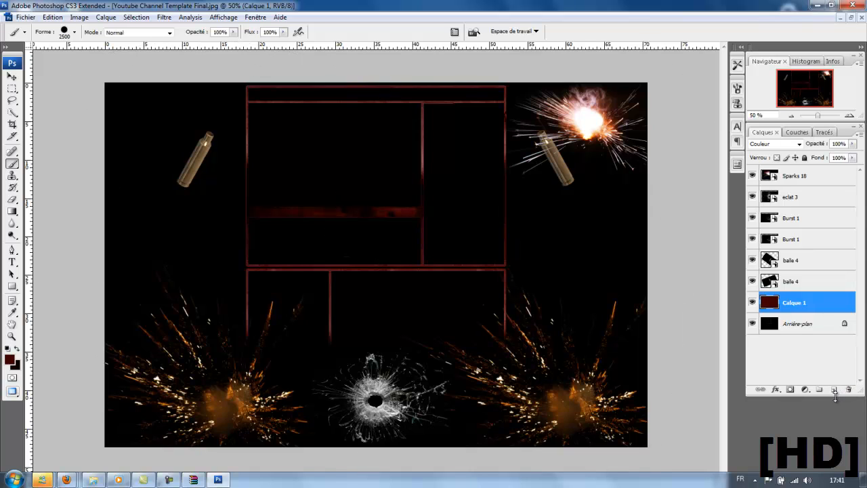
drag(824, 397, 819, 485)
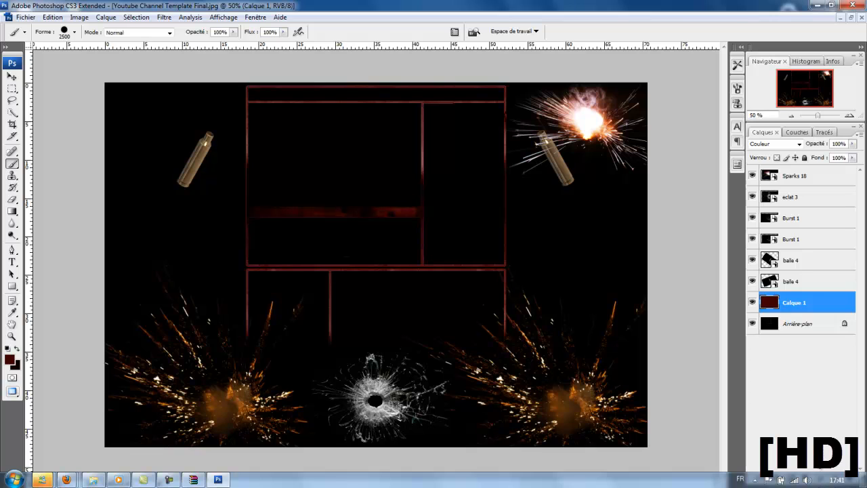